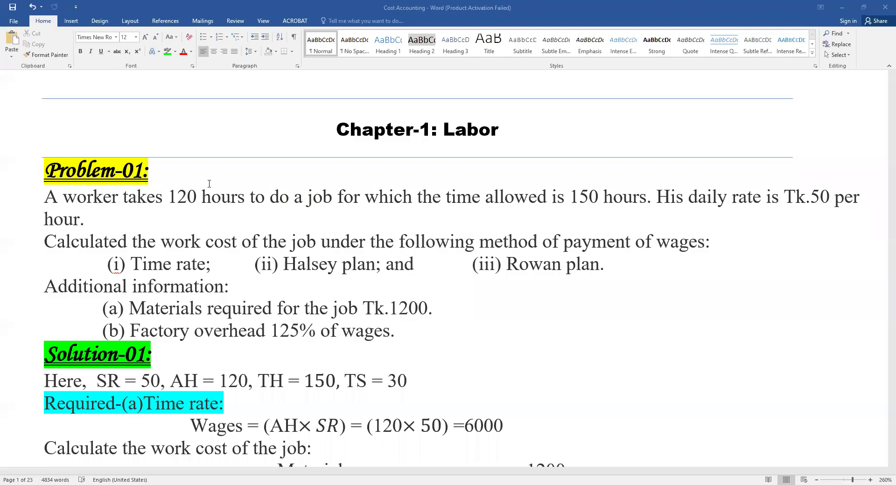
Read the problem's opening sentences, marking the 120 actual hours and the Tk.50 daily rate.
{"action": "scroll", "coordinate": [293, 169], "scroll_direction": "down", "scroll_amount": 2}
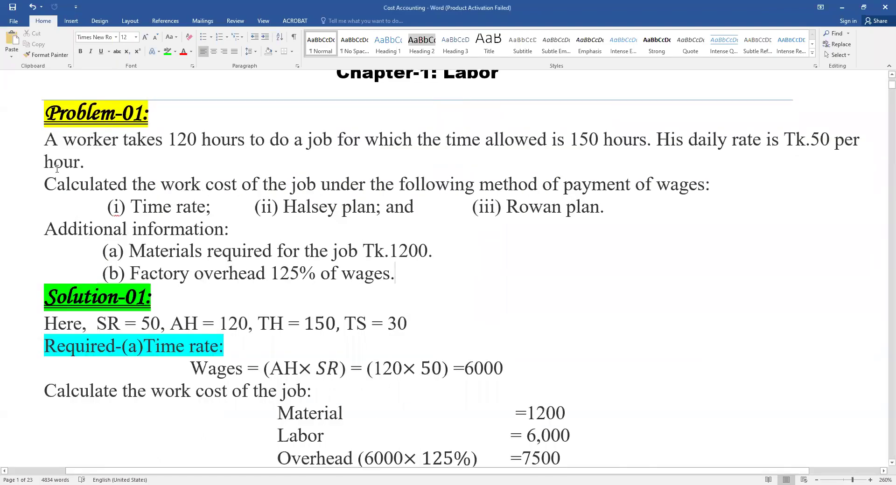
{"action": "left_click", "coordinate": [45, 139]}
{"action": "left_click_drag", "start_coordinate": [110, 137], "coordinate": [261, 136]}
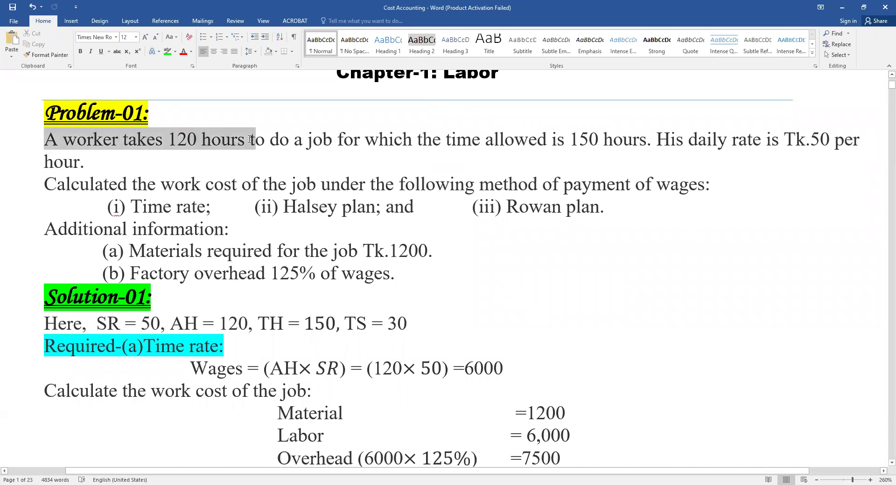
{"action": "mouse_move", "coordinate": [261, 136]}
{"action": "left_mouse_down"}
{"action": "mouse_move", "coordinate": [172, 128]}
{"action": "mouse_move", "coordinate": [168, 136]}
{"action": "mouse_move", "coordinate": [252, 125]}
{"action": "mouse_move", "coordinate": [291, 139]}
{"action": "mouse_move", "coordinate": [652, 146]}
{"action": "left_mouse_up"}
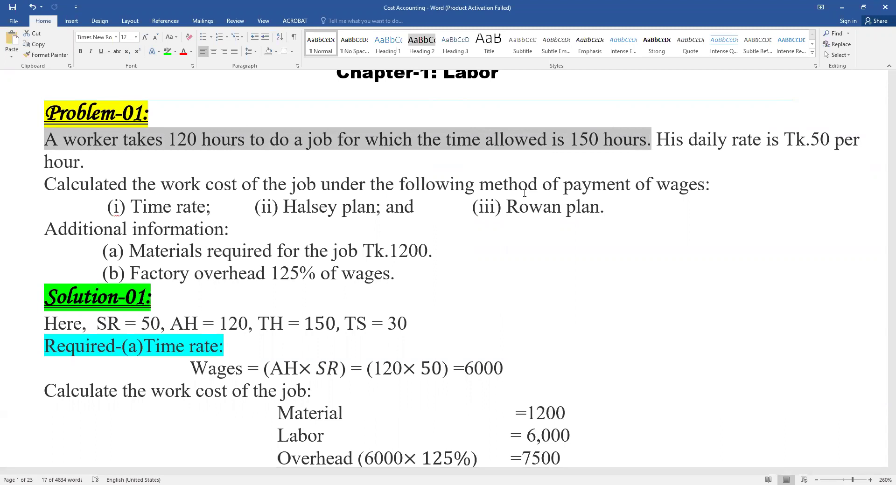
{"action": "left_click", "coordinate": [587, 138]}
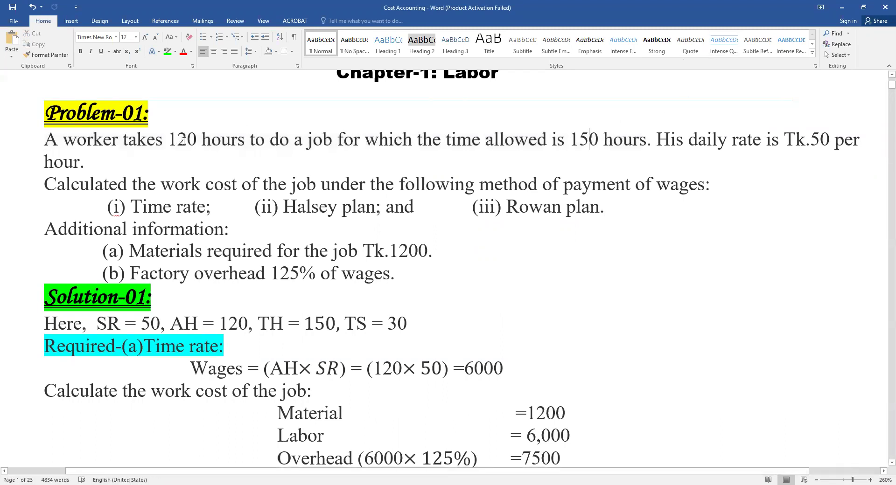
{"action": "left_click_drag", "start_coordinate": [197, 139], "coordinate": [167, 139]}
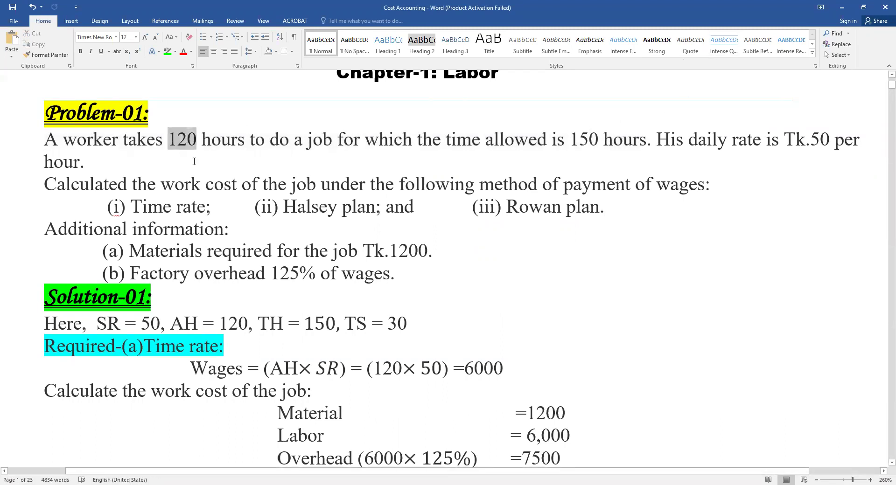
{"action": "left_click", "coordinate": [452, 206]}
{"action": "left_click_drag", "start_coordinate": [657, 138], "coordinate": [619, 171]}
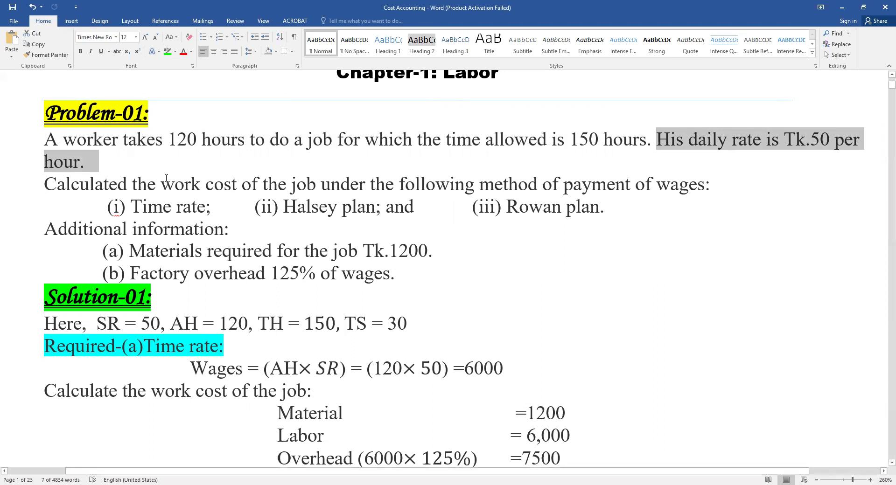
{"action": "left_click", "coordinate": [104, 185]}
Review the work-cost instruction and the Time rate, Halsey and Rowan payment methods.
{"action": "left_click_drag", "start_coordinate": [47, 185], "coordinate": [710, 185]}
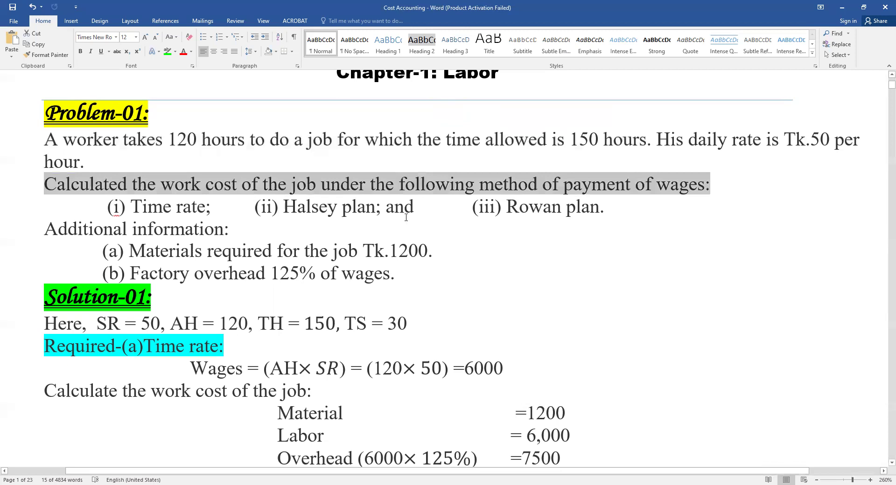
{"action": "left_click", "coordinate": [268, 183]}
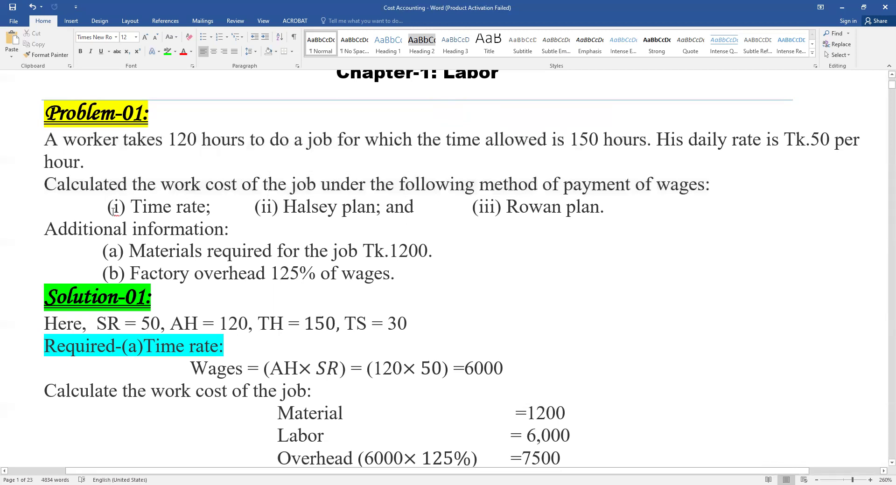
{"action": "left_click_drag", "start_coordinate": [108, 205], "coordinate": [214, 205]}
{"action": "left_click_drag", "start_coordinate": [354, 204], "coordinate": [403, 206]}
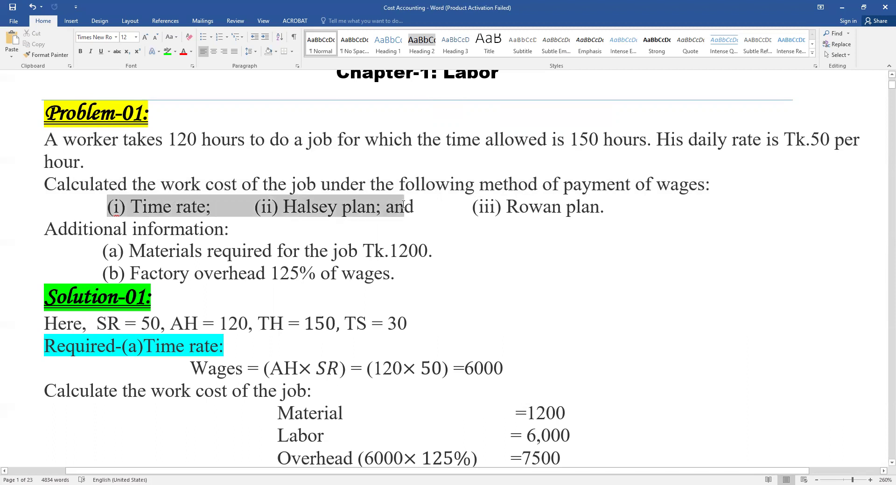
{"action": "left_click_drag", "start_coordinate": [534, 205], "coordinate": [551, 257]}
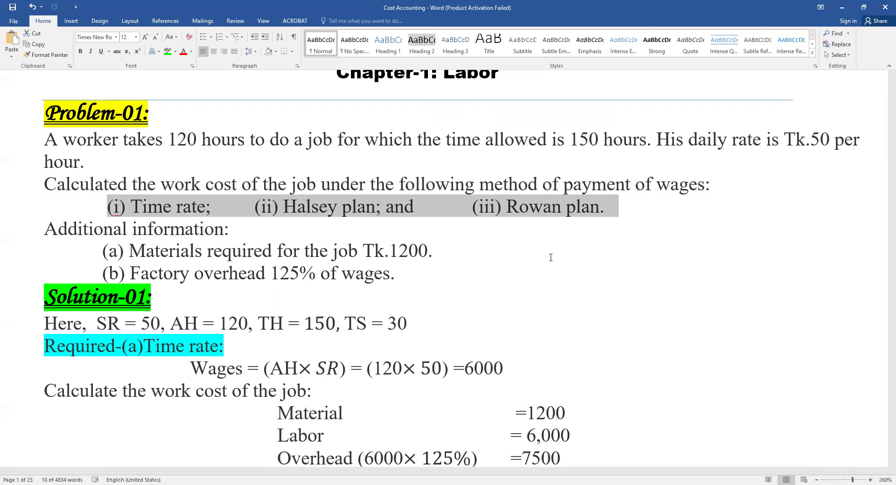
{"action": "left_click", "coordinate": [464, 191]}
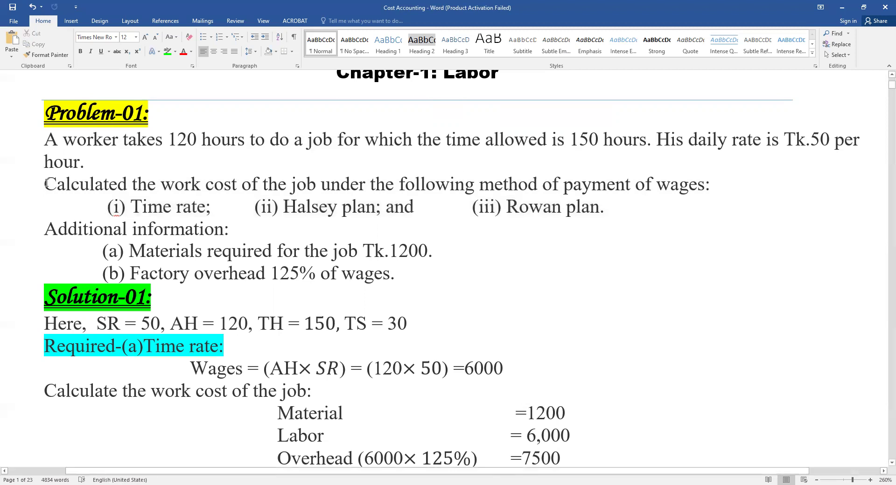
Highlight the phrase 'work cost of the job' in yellow.
{"action": "left_click_drag", "start_coordinate": [45, 185], "coordinate": [306, 185]}
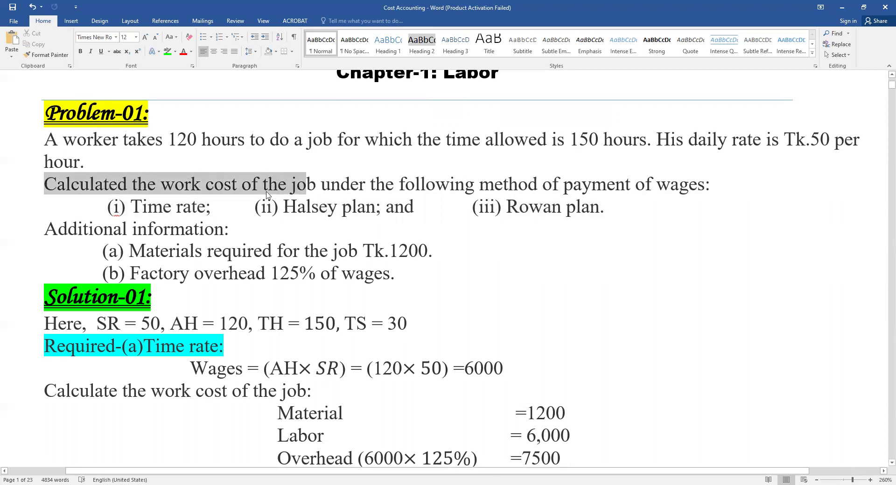
{"action": "left_click", "coordinate": [161, 186]}
{"action": "left_click_drag", "start_coordinate": [161, 185], "coordinate": [191, 186]}
{"action": "left_click_drag", "start_coordinate": [257, 186], "coordinate": [315, 186]}
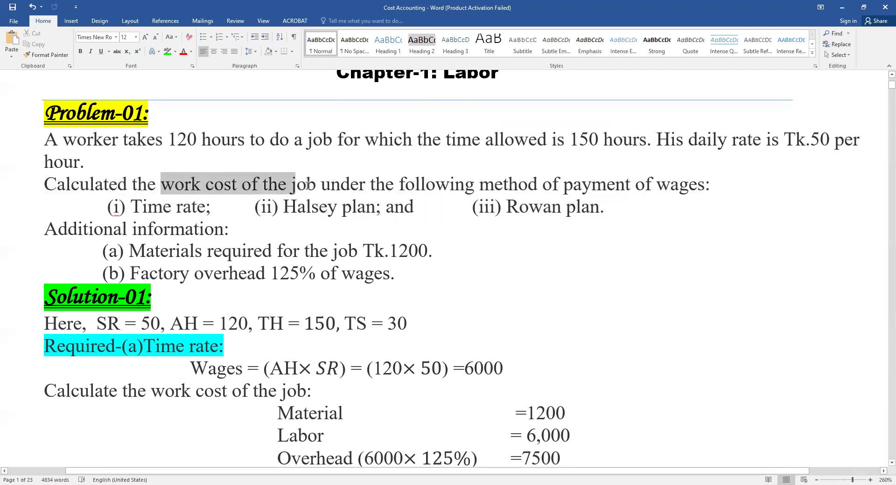
{"action": "left_click", "coordinate": [176, 53]}
{"action": "left_click", "coordinate": [178, 68]}
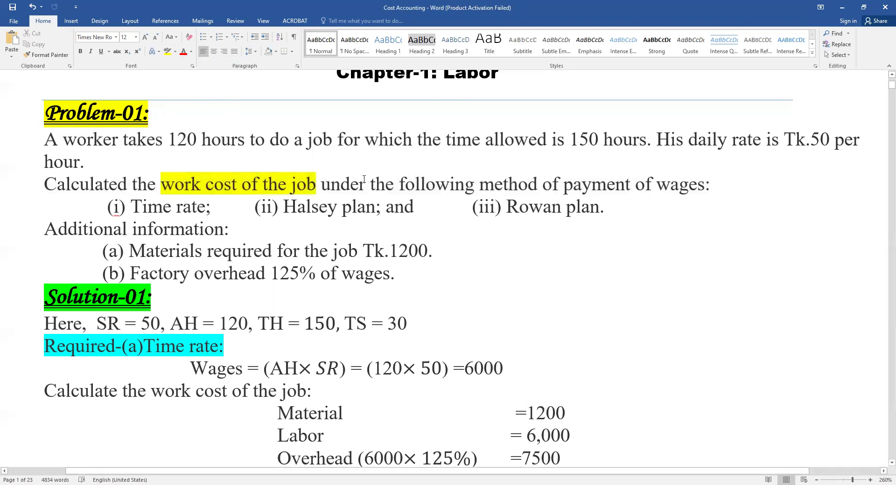
Review the additional information: Tk.1200 materials and 125% factory overhead.
{"action": "left_click_drag", "start_coordinate": [110, 206], "coordinate": [606, 207]}
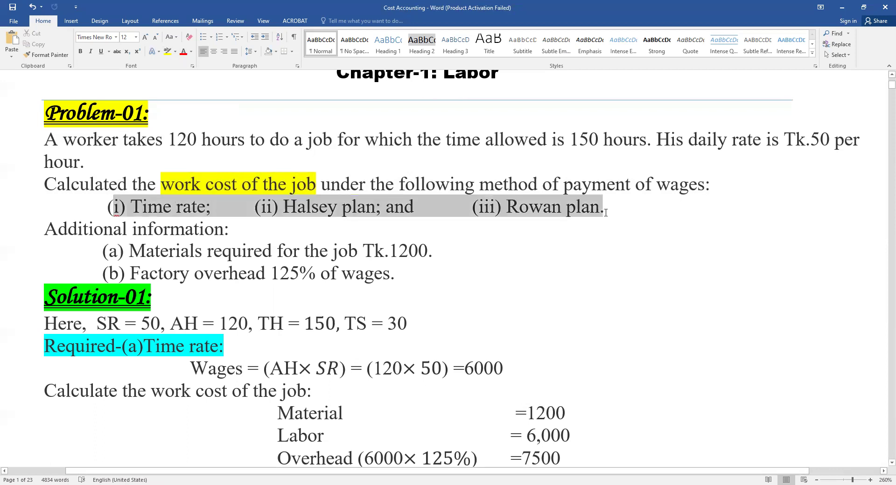
{"action": "key", "text": "Down"}
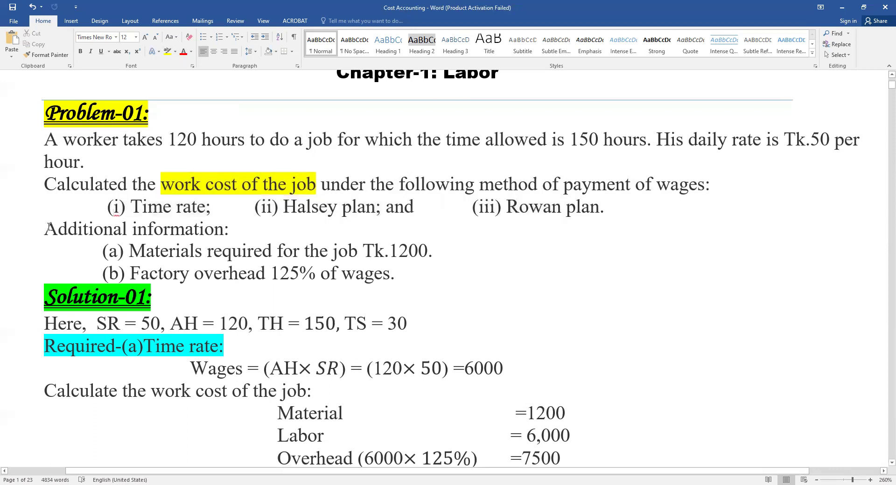
{"action": "mouse_move", "coordinate": [44, 228]}
{"action": "left_mouse_down"}
{"action": "mouse_move", "coordinate": [242, 224]}
{"action": "mouse_move", "coordinate": [234, 234]}
{"action": "left_mouse_up"}
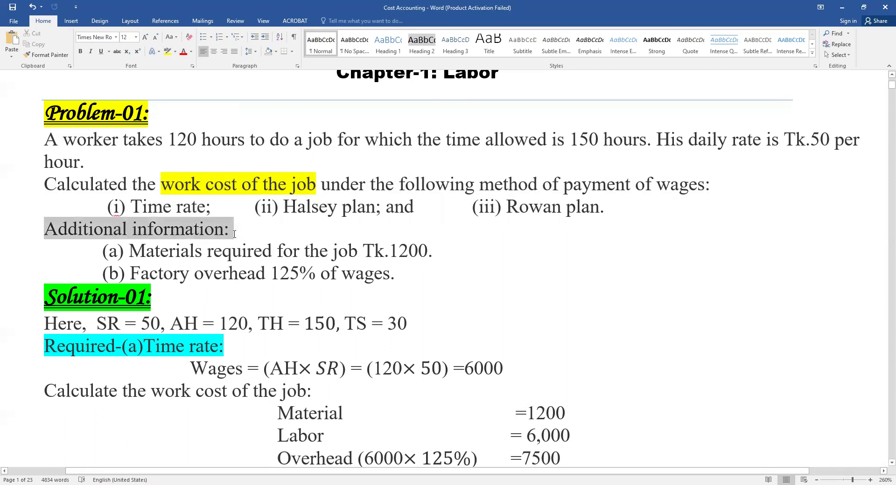
{"action": "left_click_drag", "start_coordinate": [109, 250], "coordinate": [319, 251]}
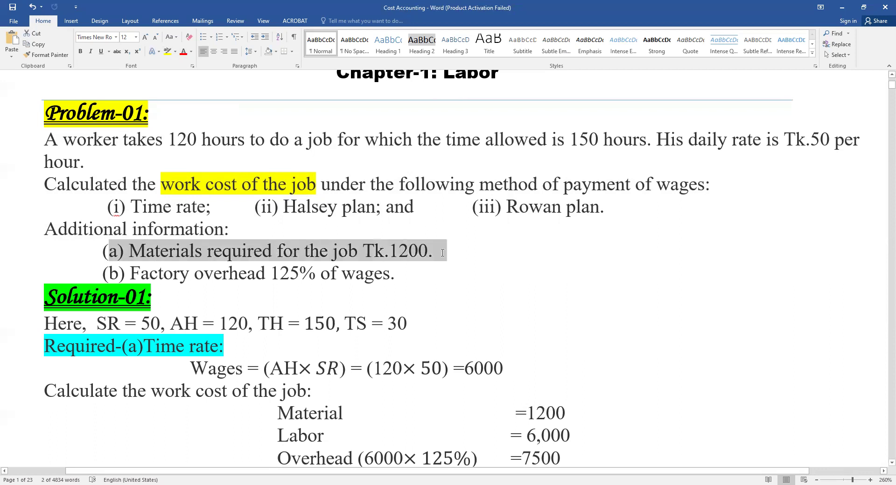
{"action": "left_click_drag", "start_coordinate": [425, 250], "coordinate": [399, 262]}
{"action": "left_click_drag", "start_coordinate": [130, 269], "coordinate": [398, 278]}
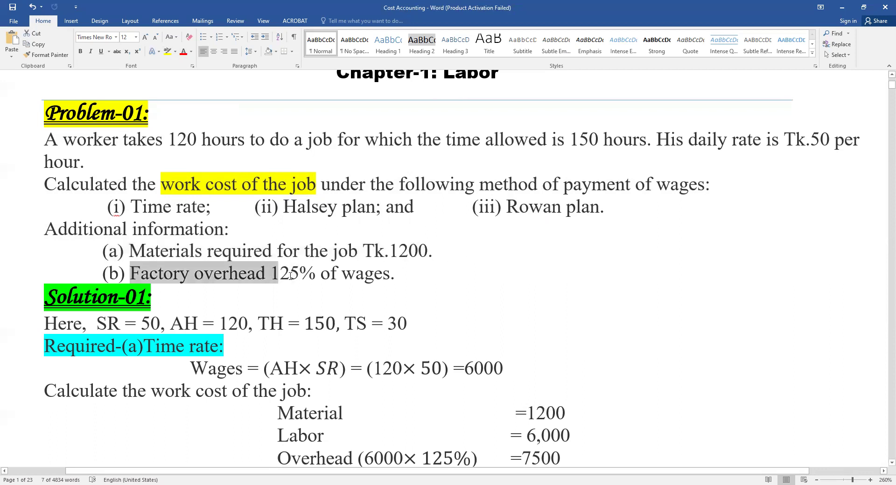
{"action": "left_click", "coordinate": [398, 278]}
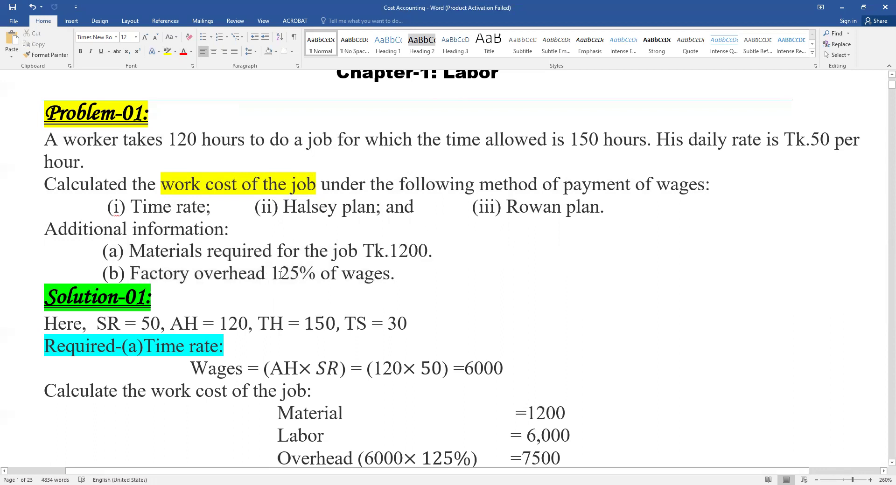
{"action": "left_click_drag", "start_coordinate": [266, 278], "coordinate": [320, 278]}
{"action": "left_click", "coordinate": [190, 280]}
{"action": "scroll", "coordinate": [213, 308], "scroll_direction": "down", "scroll_amount": 1}
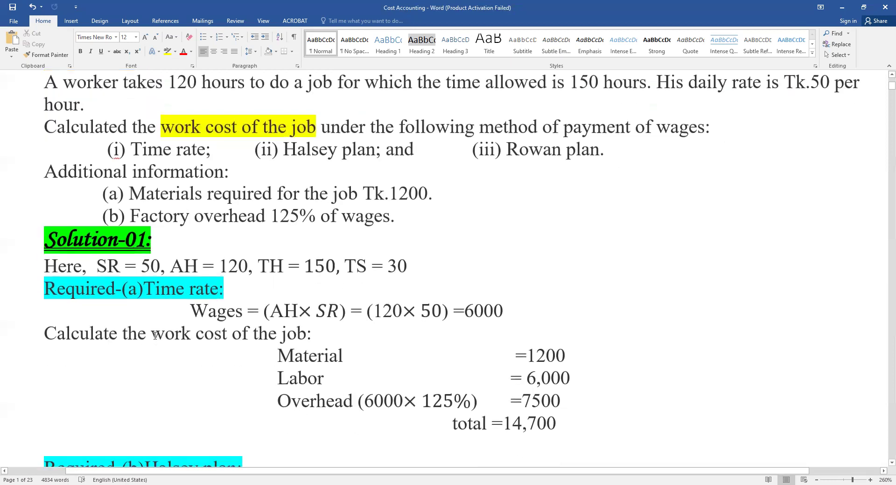
{"action": "left_click_drag", "start_coordinate": [151, 335], "coordinate": [322, 334]}
{"action": "mouse_move", "coordinate": [278, 356]}
{"action": "left_mouse_down"}
{"action": "mouse_move", "coordinate": [343, 357]}
{"action": "mouse_move", "coordinate": [340, 350]}
{"action": "left_mouse_up"}
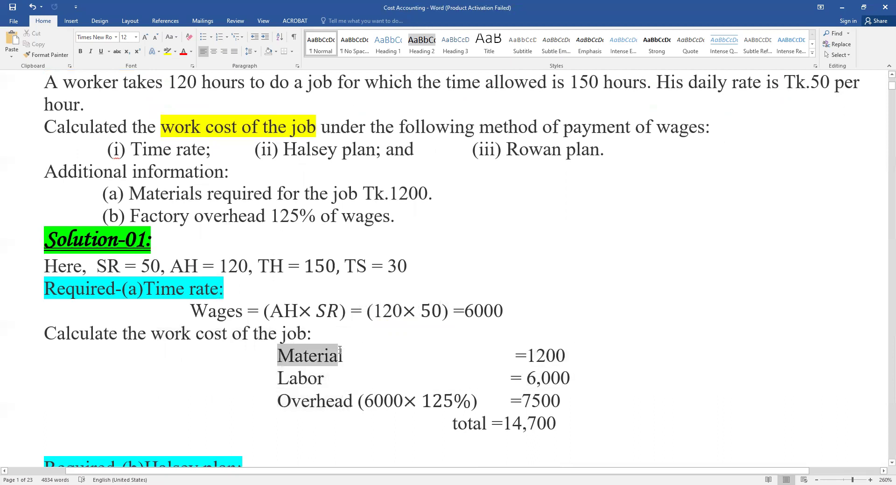
{"action": "left_click_drag", "start_coordinate": [342, 383], "coordinate": [353, 336]}
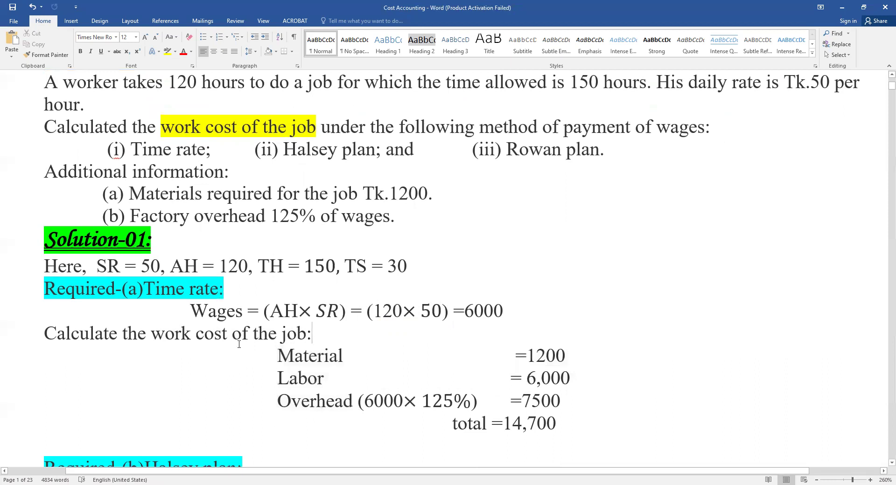
{"action": "left_click", "coordinate": [279, 356]}
{"action": "triple_click", "coordinate": [521, 357]}
{"action": "left_click_drag", "start_coordinate": [455, 356], "coordinate": [580, 358]}
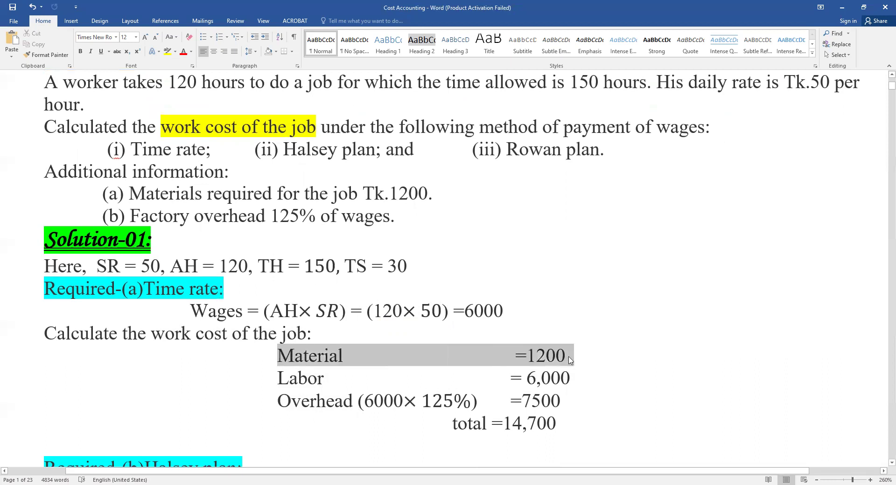
{"action": "left_click", "coordinate": [336, 379]}
{"action": "left_click_drag", "start_coordinate": [392, 377], "coordinate": [555, 368]}
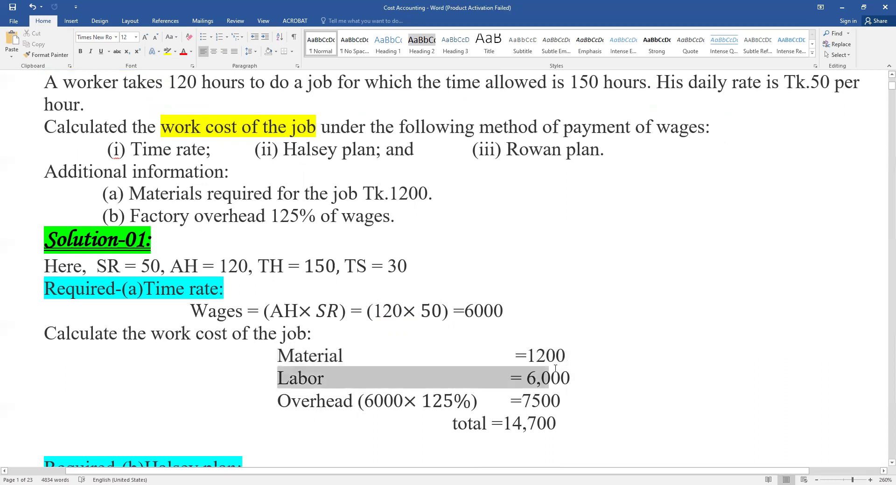
{"action": "left_click_drag", "start_coordinate": [278, 401], "coordinate": [567, 397]}
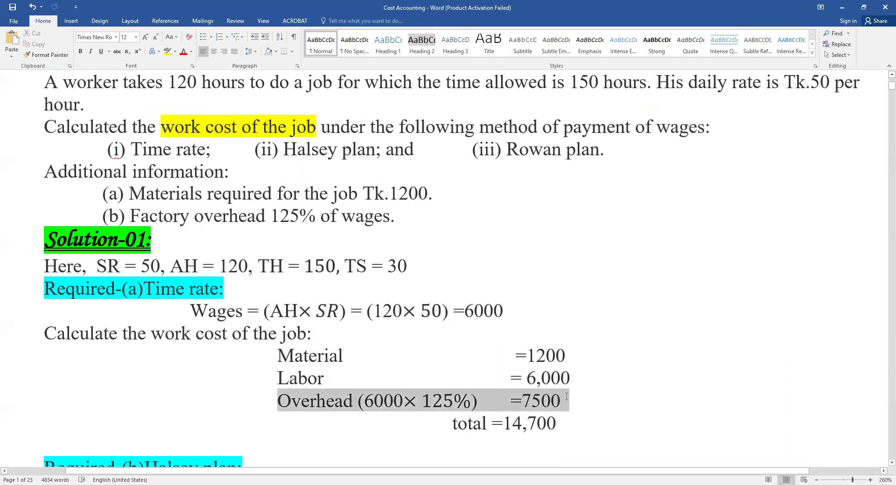
{"action": "left_click", "coordinate": [452, 378]}
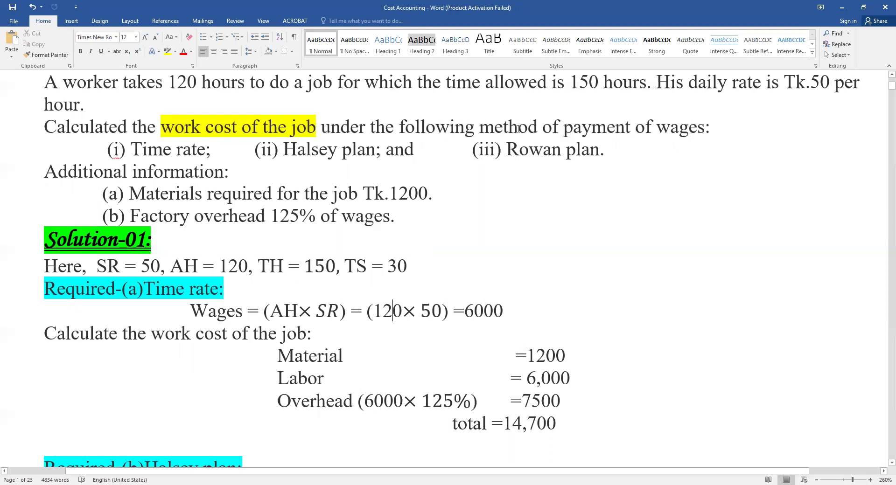
{"action": "double_click", "coordinate": [681, 126]}
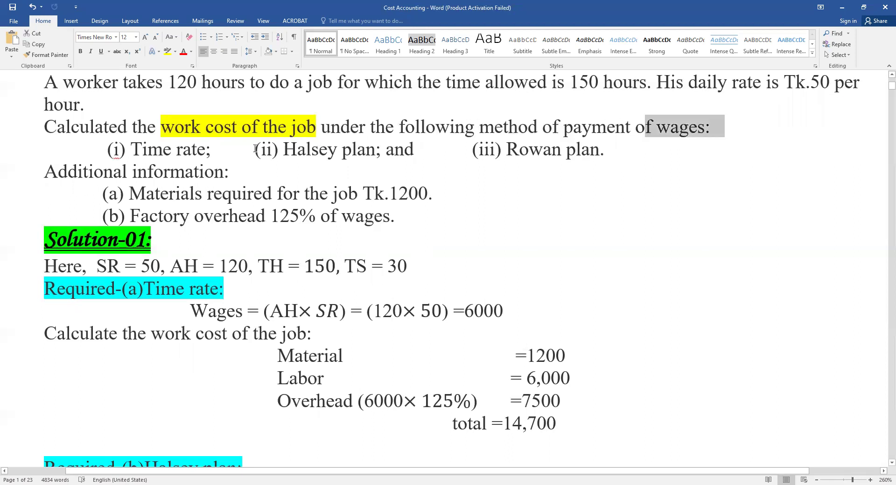
{"action": "left_click", "coordinate": [255, 149]}
{"action": "left_click_drag", "start_coordinate": [120, 149], "coordinate": [215, 149]}
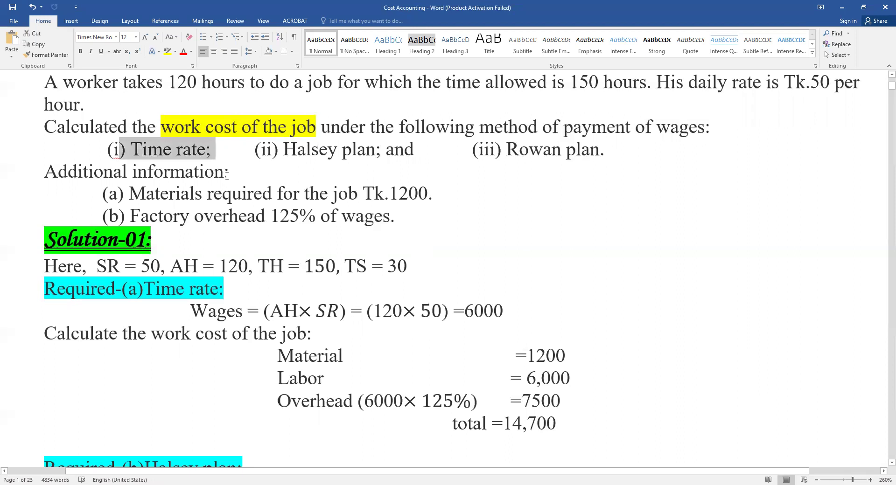
{"action": "key", "text": "Down"}
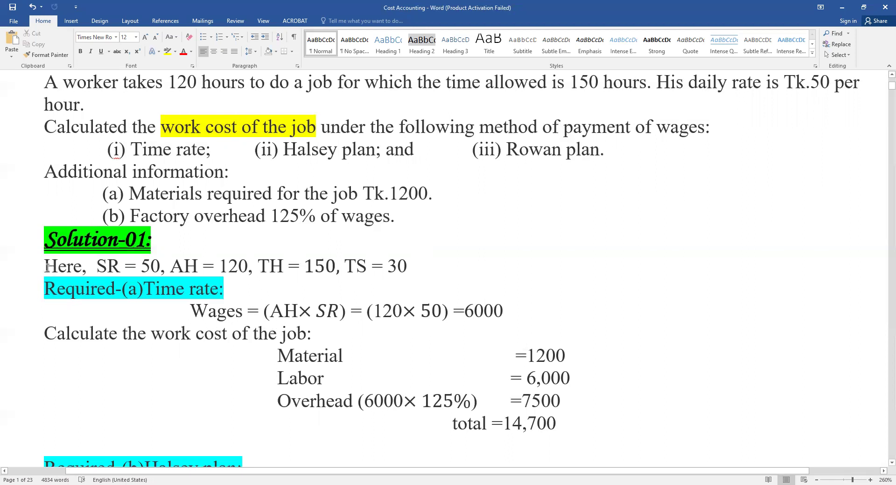
{"action": "left_click_drag", "start_coordinate": [44, 267], "coordinate": [162, 259]}
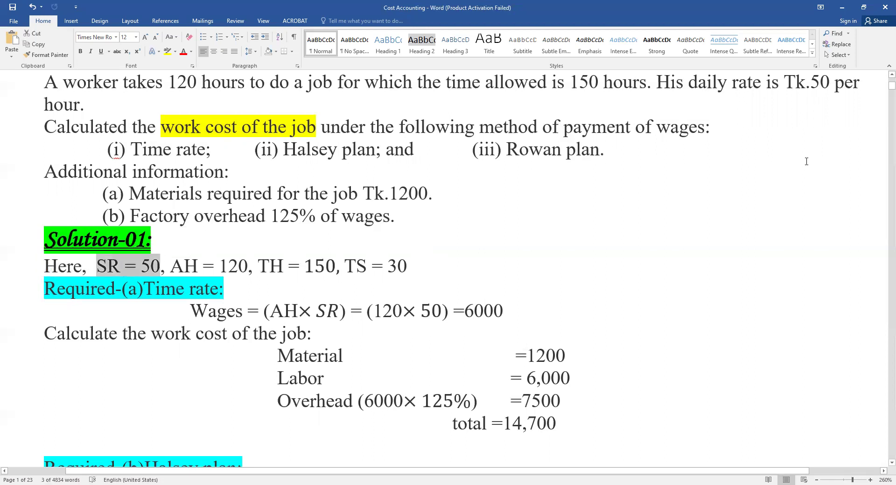
Match the given values SR = 50, 120 and 150 hours against the problem statement.
{"action": "scroll", "coordinate": [814, 155], "scroll_direction": "up", "scroll_amount": 2}
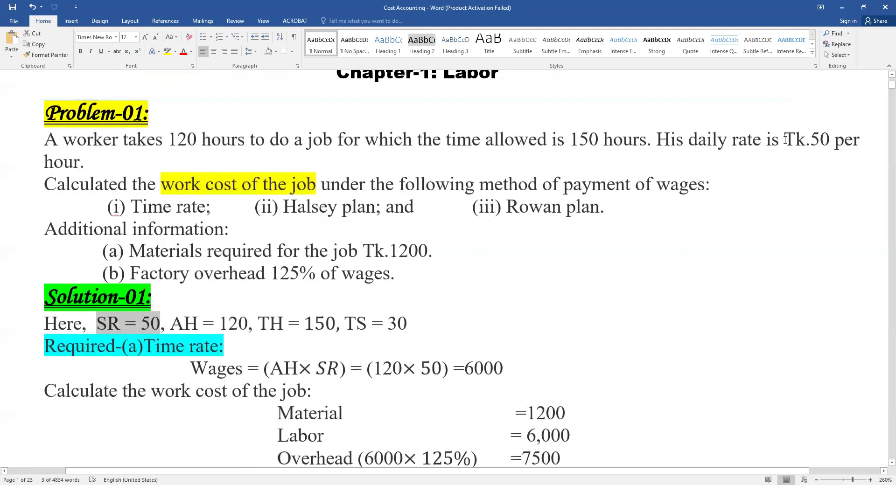
{"action": "left_click_drag", "start_coordinate": [833, 140], "coordinate": [655, 140]}
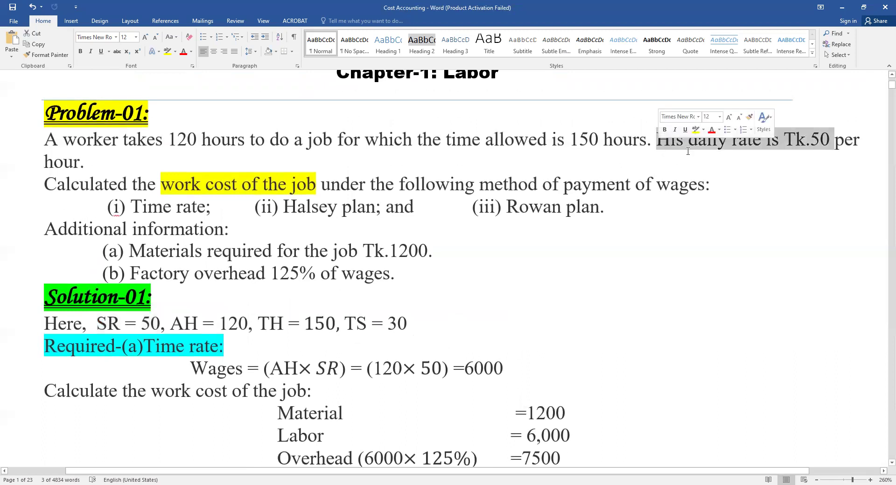
{"action": "left_click", "coordinate": [107, 324]}
{"action": "left_click_drag", "start_coordinate": [130, 317], "coordinate": [252, 321]}
{"action": "left_click", "coordinate": [219, 323]}
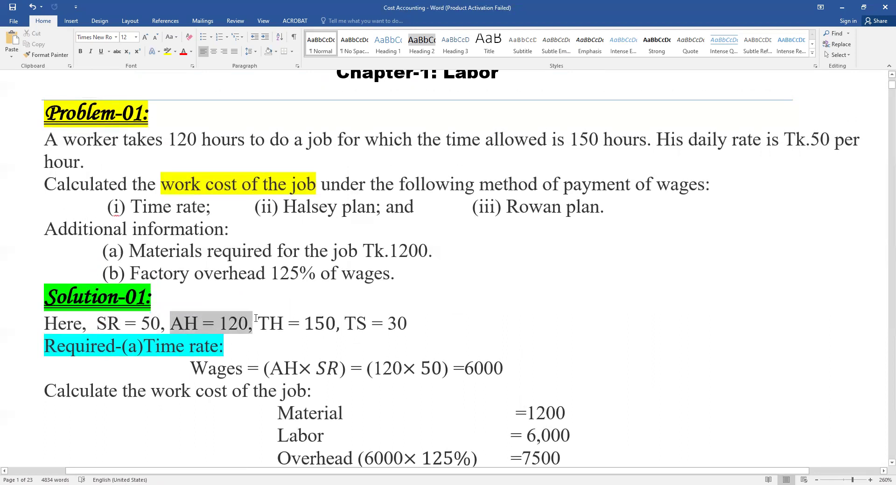
{"action": "left_click_drag", "start_coordinate": [181, 141], "coordinate": [202, 143]}
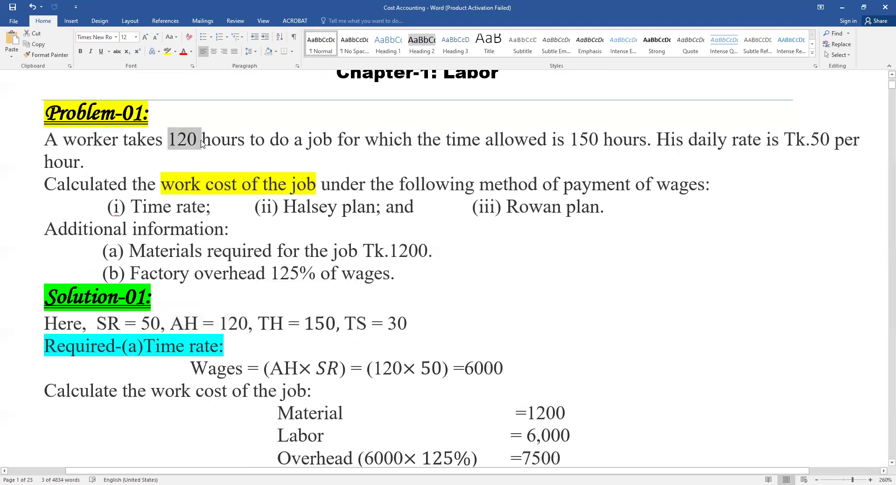
{"action": "double_click", "coordinate": [240, 321]}
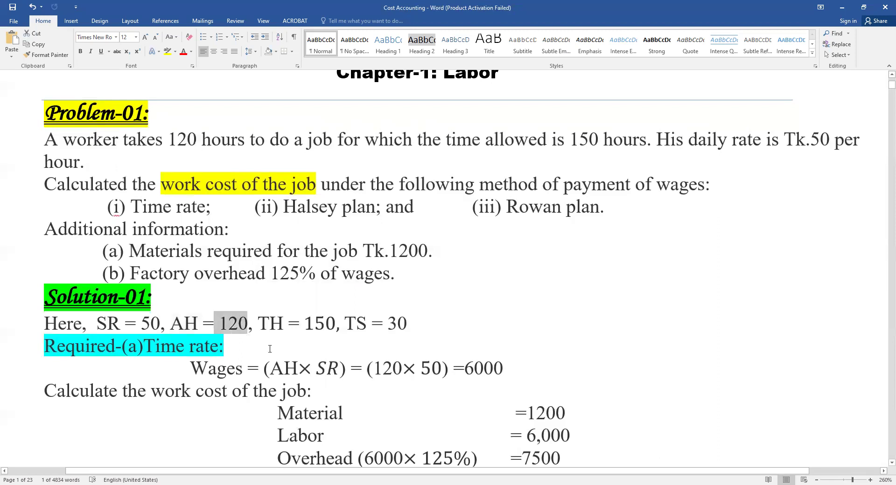
{"action": "left_click", "coordinate": [536, 321]}
{"action": "left_click_drag", "start_coordinate": [297, 322], "coordinate": [353, 322]}
Edit the TS and TH labels in the given values line and save.
{"action": "key", "text": "End"}
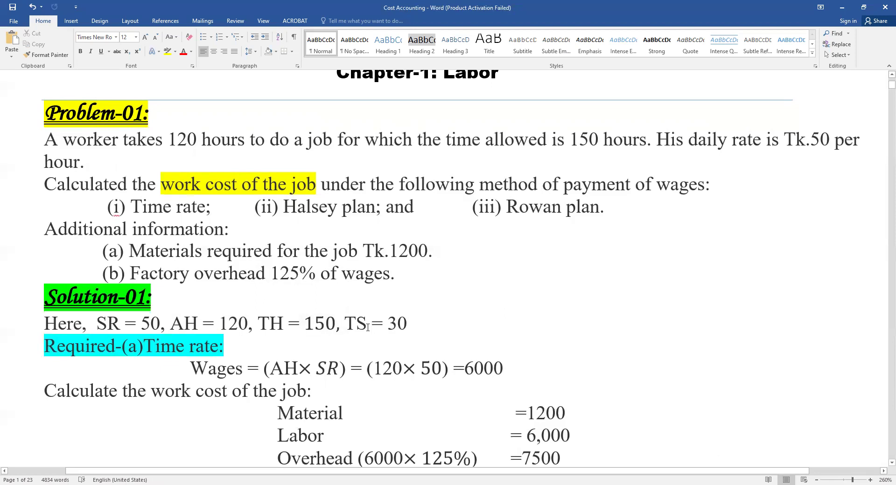
{"action": "key", "text": "BackSpace"}
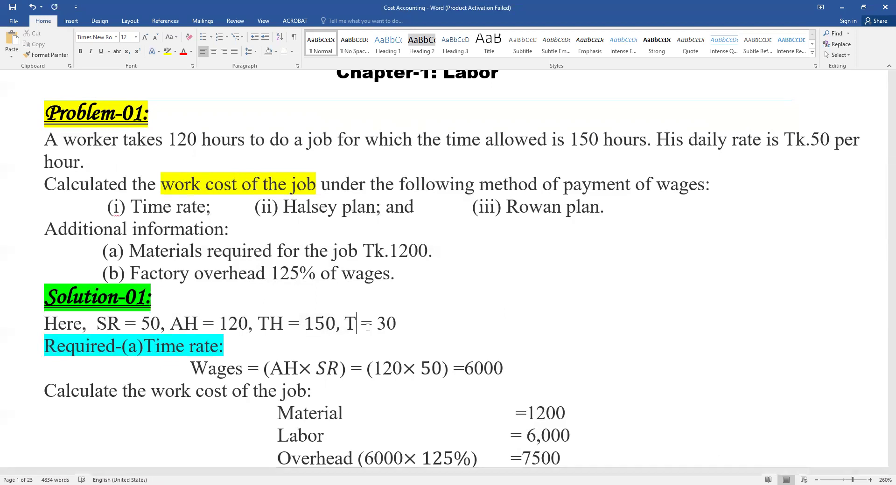
{"action": "left_click", "coordinate": [270, 332]}
{"action": "key", "text": "BackSpace"}
{"action": "type", "text": "D"}
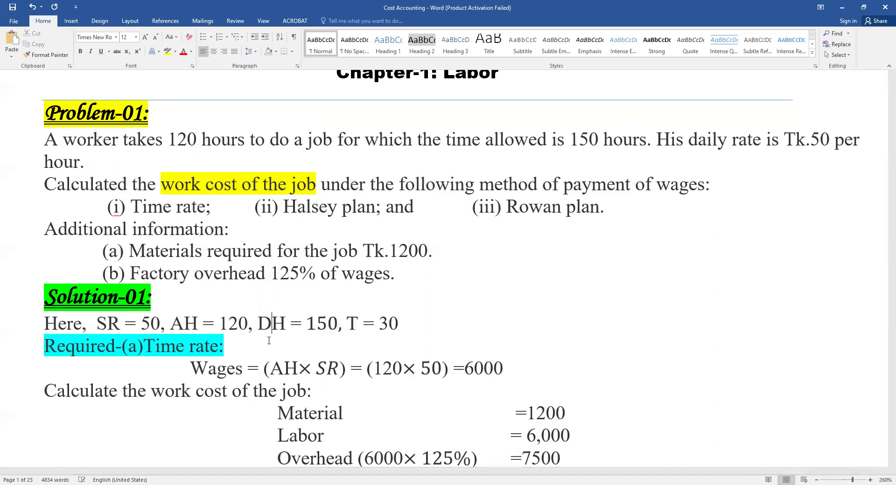
{"action": "key", "text": "BackSpace"}
{"action": "type", "text": "s"}
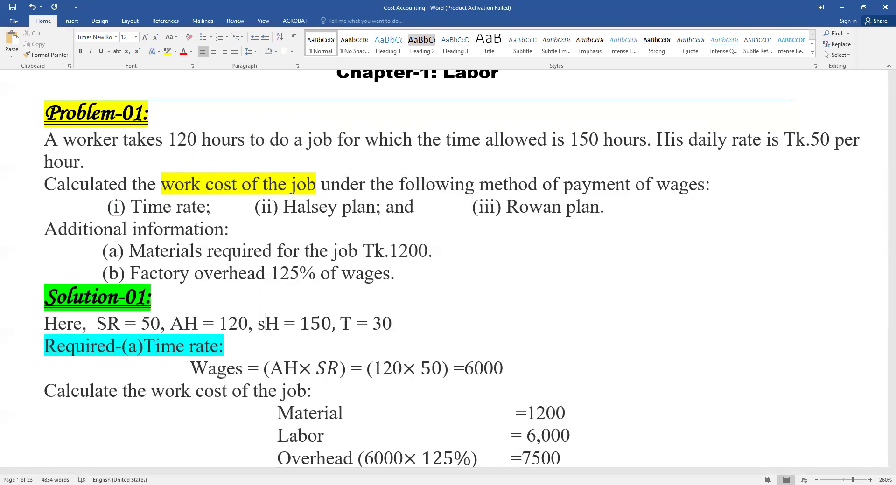
{"action": "key", "text": "BackSpace"}
{"action": "type", "text": "S"}
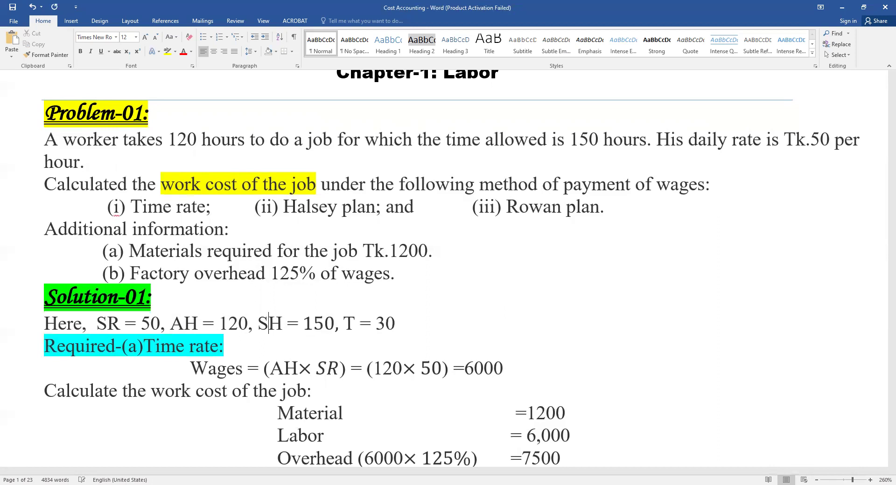
{"action": "key", "text": "ctrl+s"}
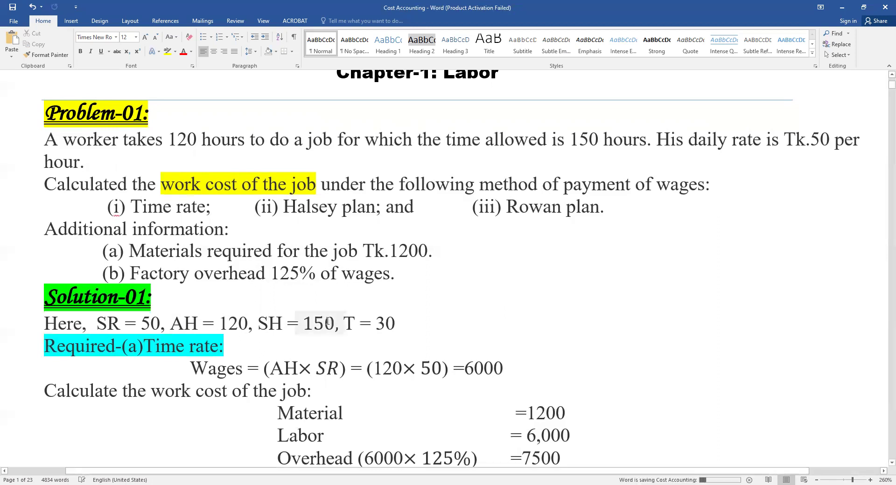
Restore the S in TS = 30, then recheck the given values against the problem's hours.
{"action": "left_click", "coordinate": [355, 324]}
{"action": "type", "text": "S"}
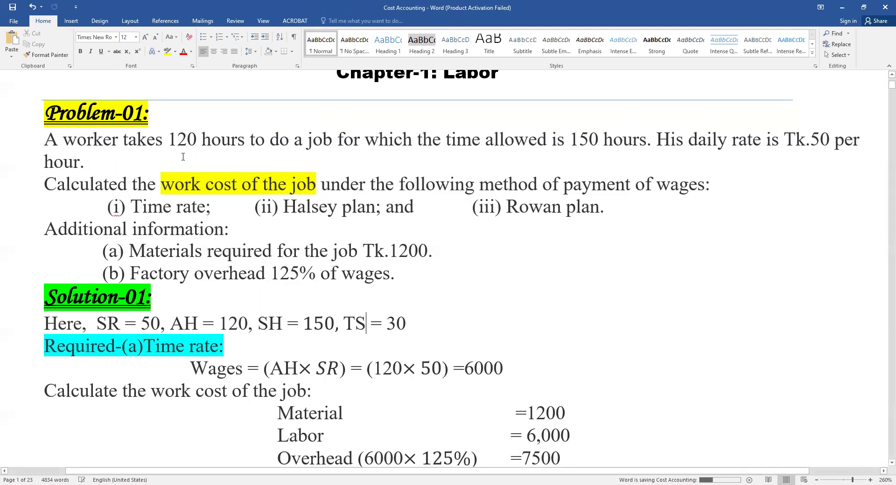
{"action": "left_click", "coordinate": [572, 144]}
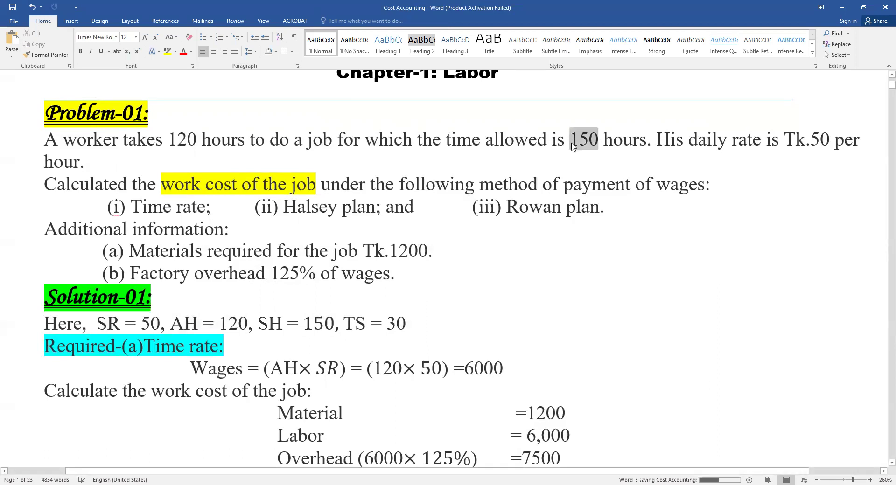
{"action": "left_click_drag", "start_coordinate": [168, 139], "coordinate": [187, 140]}
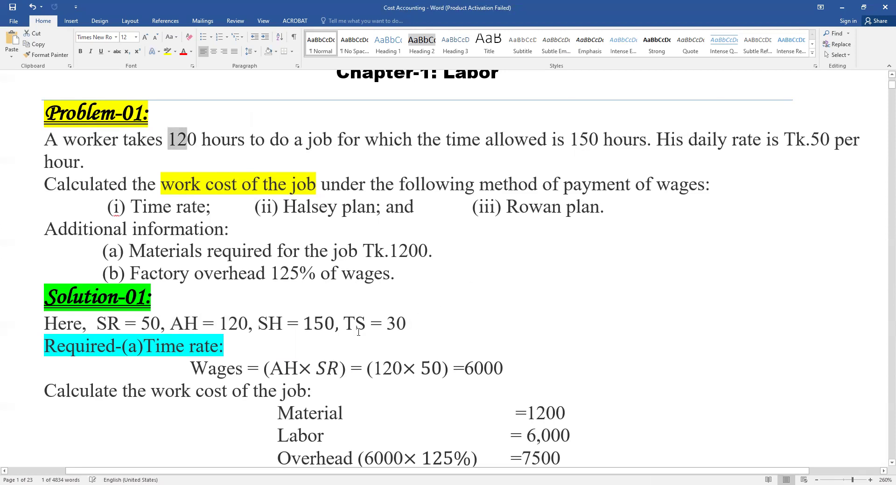
{"action": "left_click_drag", "start_coordinate": [360, 324], "coordinate": [44, 323]}
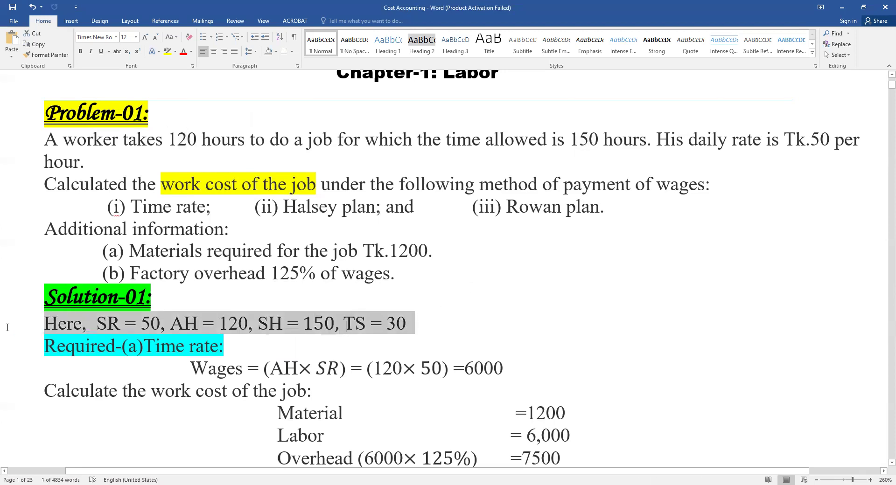
{"action": "left_click", "coordinate": [569, 301]}
Review the Required-(a) Time rate heading and its Wages equation.
{"action": "scroll", "coordinate": [470, 256], "scroll_direction": "down", "scroll_amount": 1}
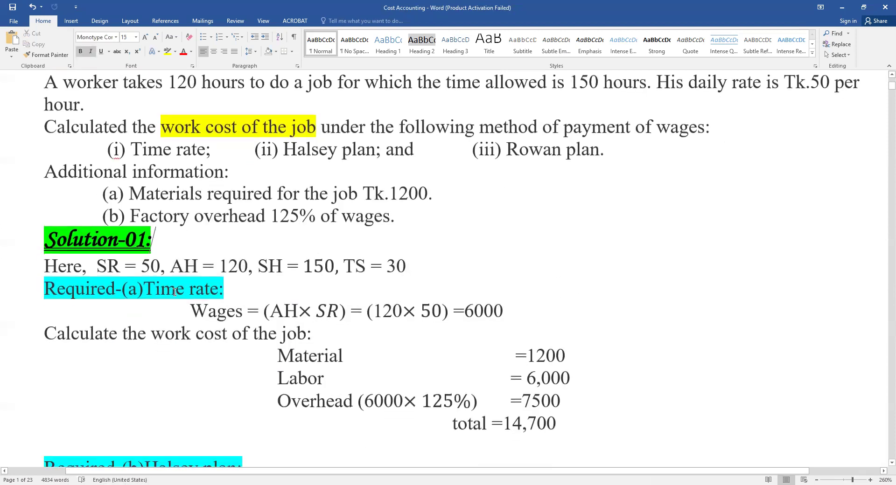
{"action": "left_click_drag", "start_coordinate": [44, 287], "coordinate": [231, 288]}
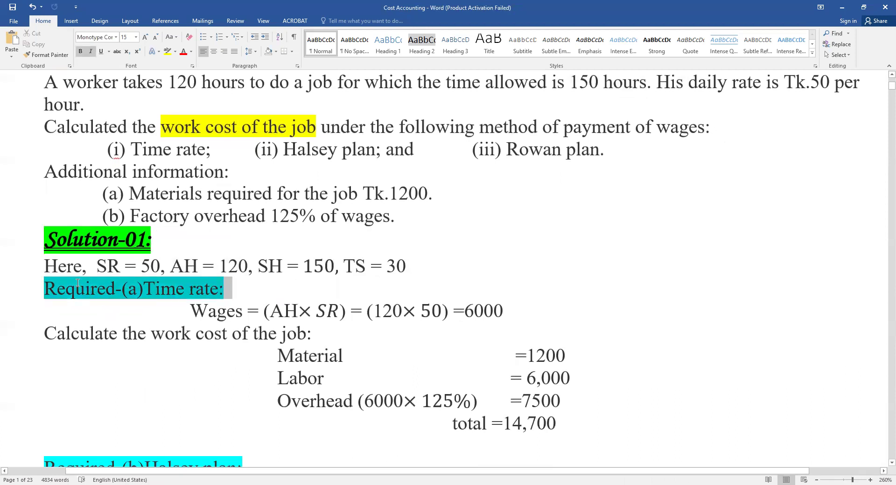
{"action": "left_click_drag", "start_coordinate": [45, 287], "coordinate": [238, 293]}
{"action": "left_click", "coordinate": [243, 309]}
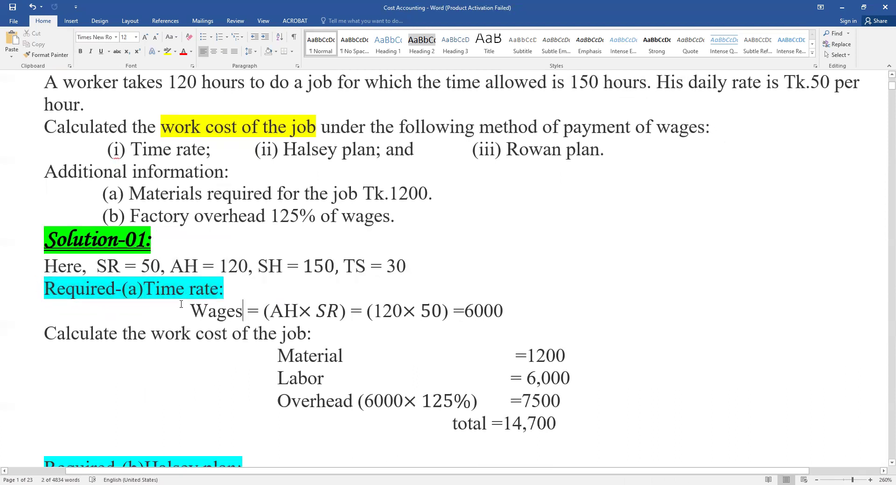
{"action": "left_click_drag", "start_coordinate": [189, 309], "coordinate": [395, 311]}
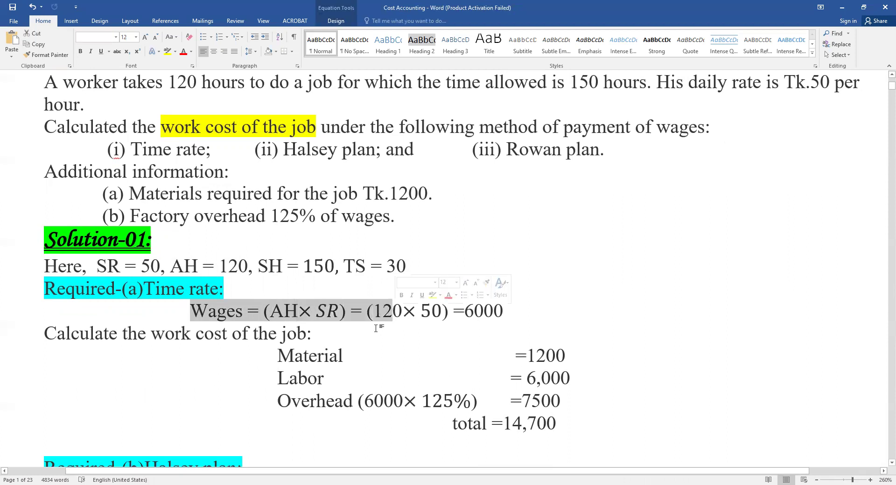
{"action": "left_click", "coordinate": [311, 333]}
Check the AH, 120 and SR terms of the time-rate wages formula.
{"action": "left_click_drag", "start_coordinate": [270, 311], "coordinate": [373, 311]}
{"action": "left_click", "coordinate": [370, 322]}
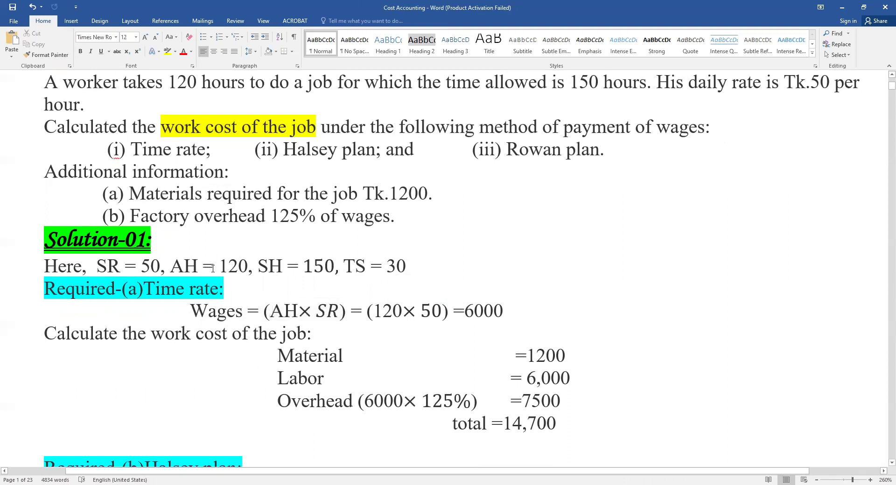
{"action": "left_click_drag", "start_coordinate": [212, 269], "coordinate": [249, 268]}
{"action": "left_click", "coordinate": [324, 356]}
{"action": "left_click_drag", "start_coordinate": [316, 311], "coordinate": [415, 313]}
Add a space before the 6000 wages result and highlight 6000 in yellow.
{"action": "left_click", "coordinate": [415, 314]}
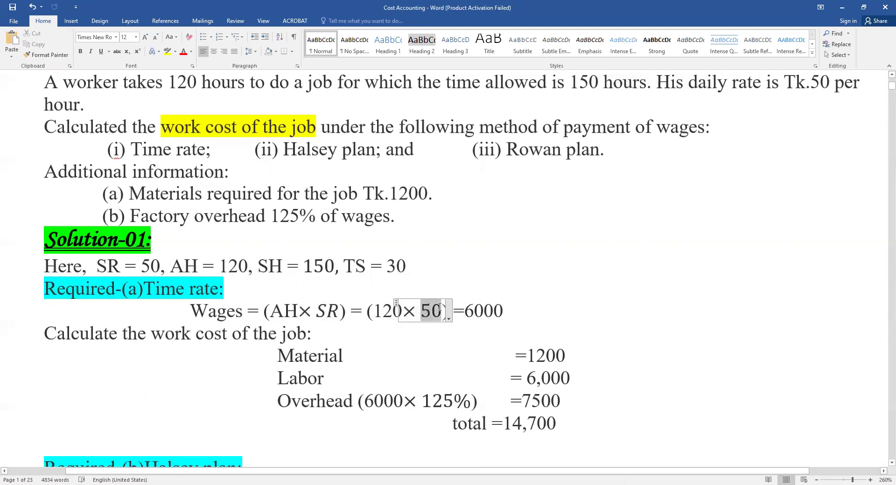
{"action": "left_click", "coordinate": [468, 312]}
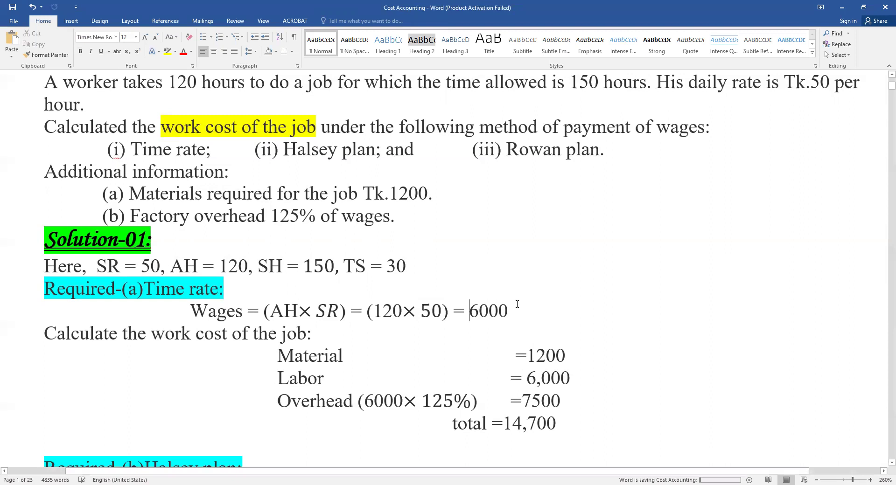
{"action": "left_click_drag", "start_coordinate": [508, 310], "coordinate": [463, 311]}
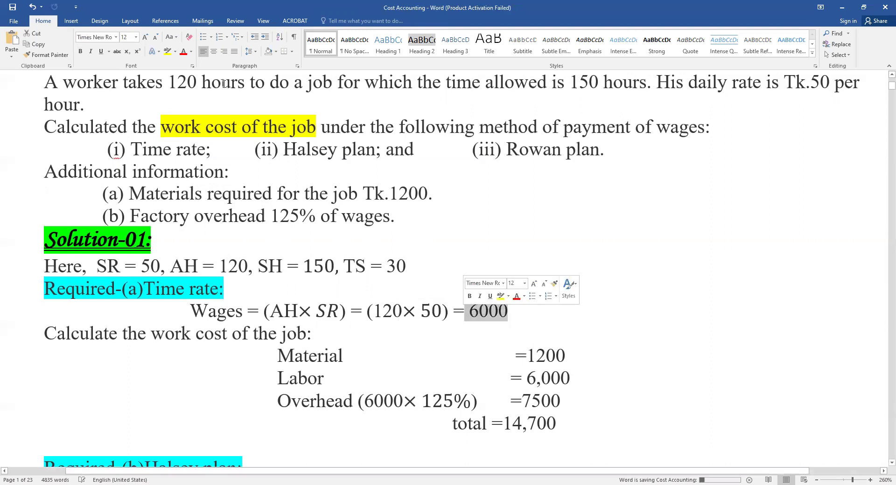
{"action": "left_click", "coordinate": [167, 52]}
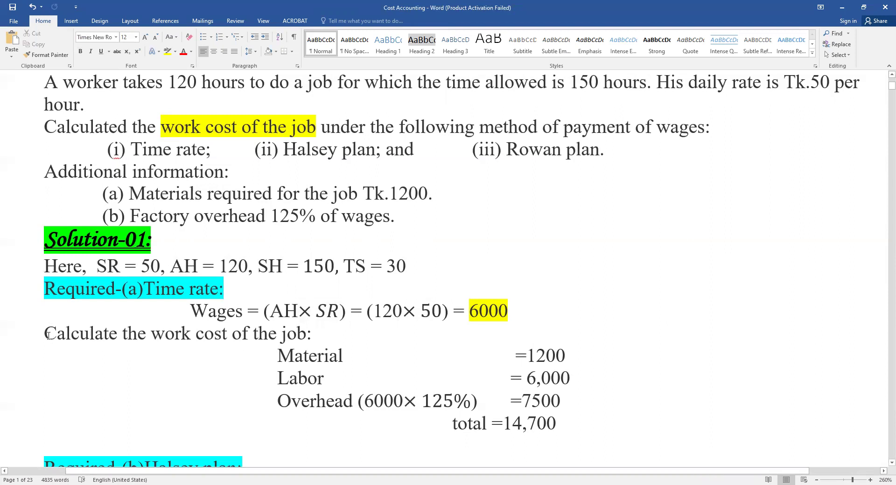
Compare the table's Material = 1200 and Labor 6,000 rows with their source figures.
{"action": "left_click_drag", "start_coordinate": [75, 334], "coordinate": [326, 333]}
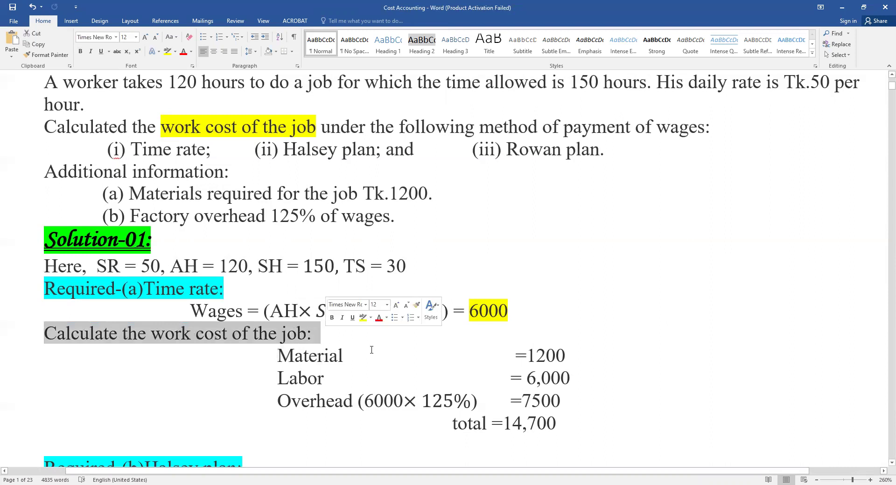
{"action": "left_click", "coordinate": [394, 355]}
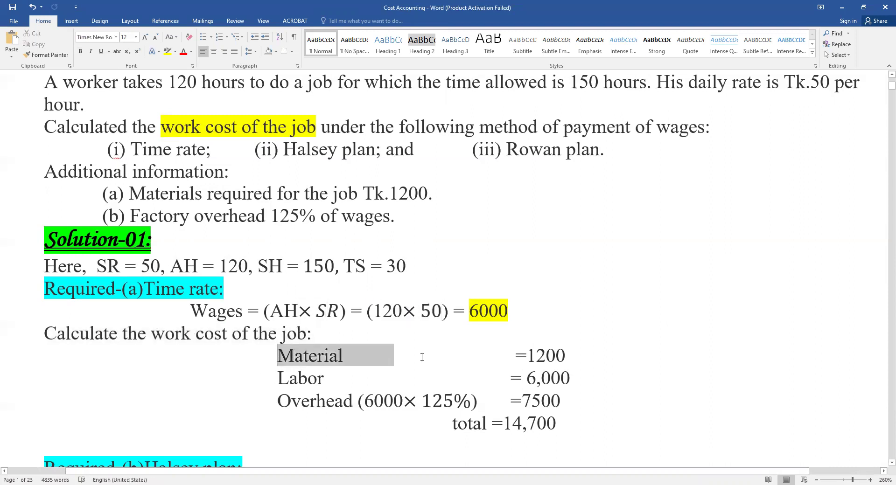
{"action": "left_click_drag", "start_coordinate": [277, 359], "coordinate": [573, 357]}
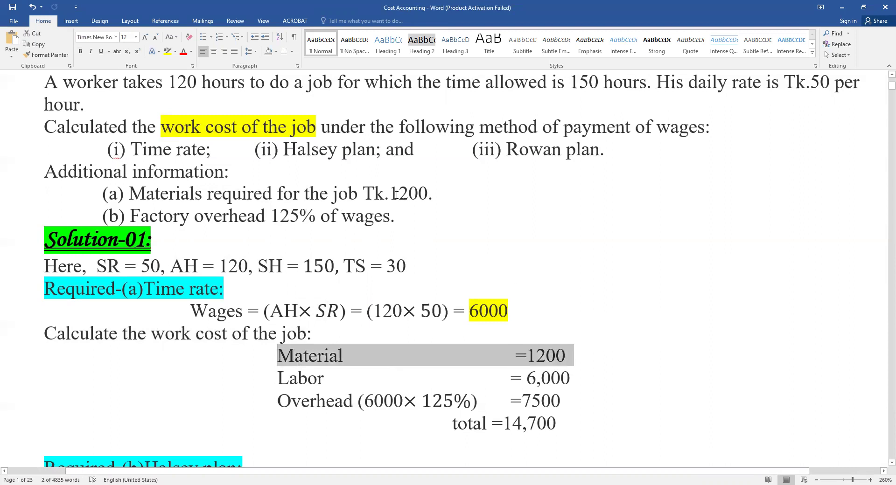
{"action": "double_click", "coordinate": [455, 195]}
{"action": "left_click_drag", "start_coordinate": [596, 359], "coordinate": [511, 357]}
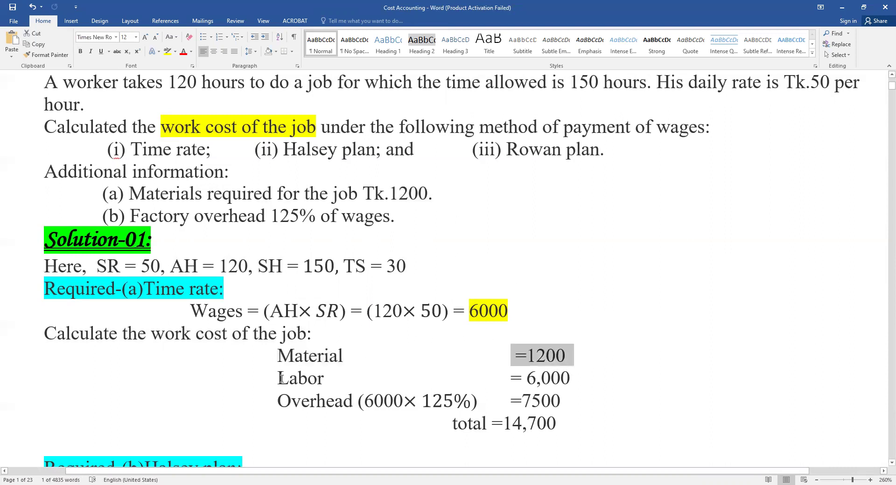
{"action": "left_click_drag", "start_coordinate": [280, 379], "coordinate": [330, 377]}
{"action": "left_click", "coordinate": [446, 311]}
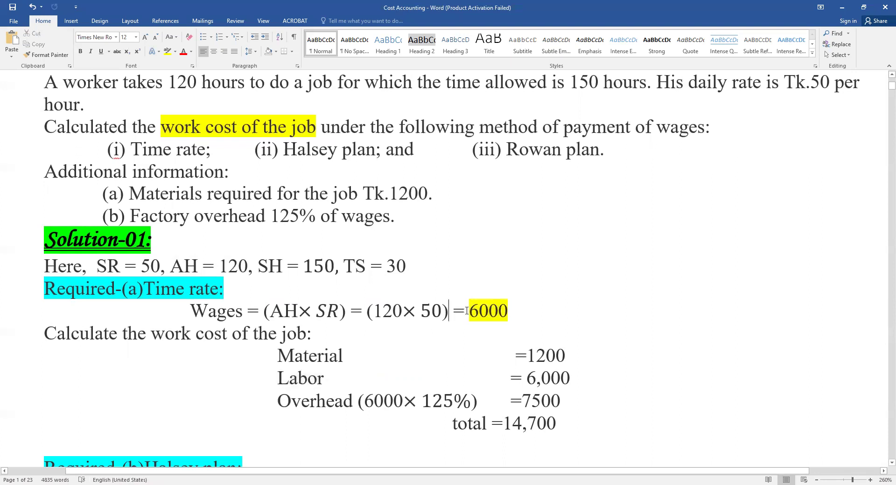
{"action": "double_click", "coordinate": [488, 311]}
{"action": "left_click_drag", "start_coordinate": [560, 387], "coordinate": [510, 380]}
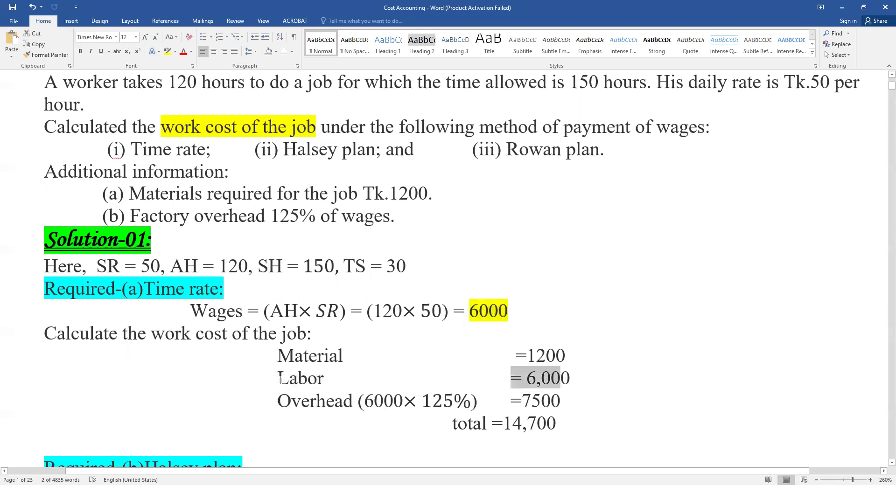
Rename the Labor row to 'Wages/Labor', close the gap before = 6,000, and save.
{"action": "left_click", "coordinate": [278, 380]}
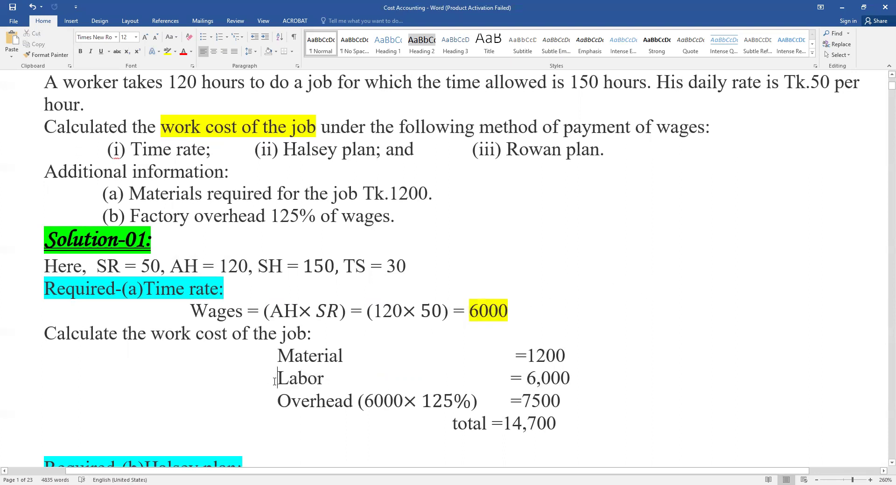
{"action": "type", "text": "Wa"}
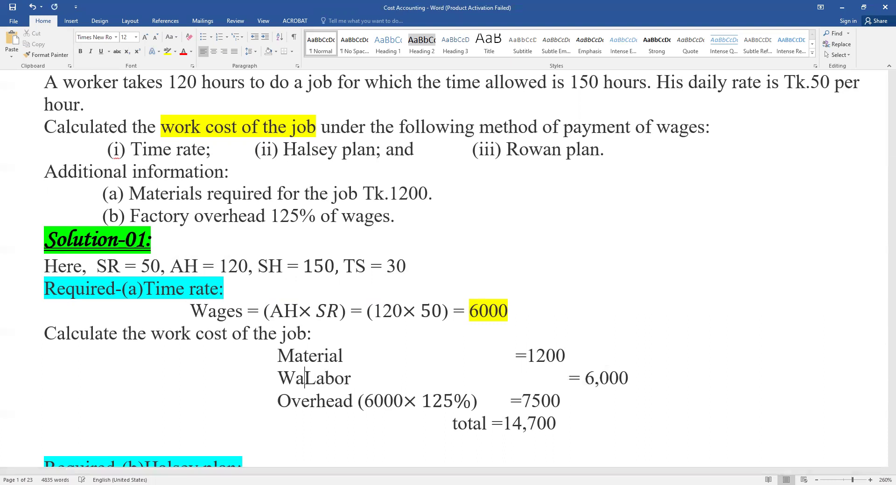
{"action": "type", "text": "ges/"}
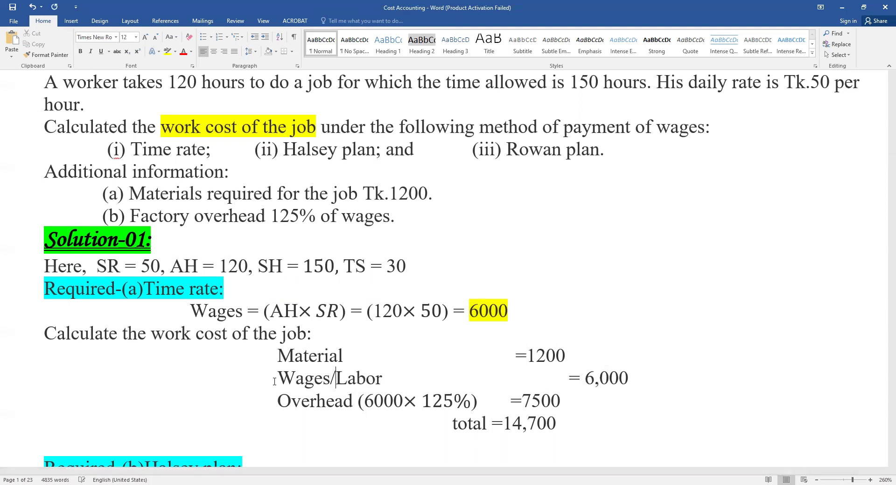
{"action": "key", "text": "ctrl+s"}
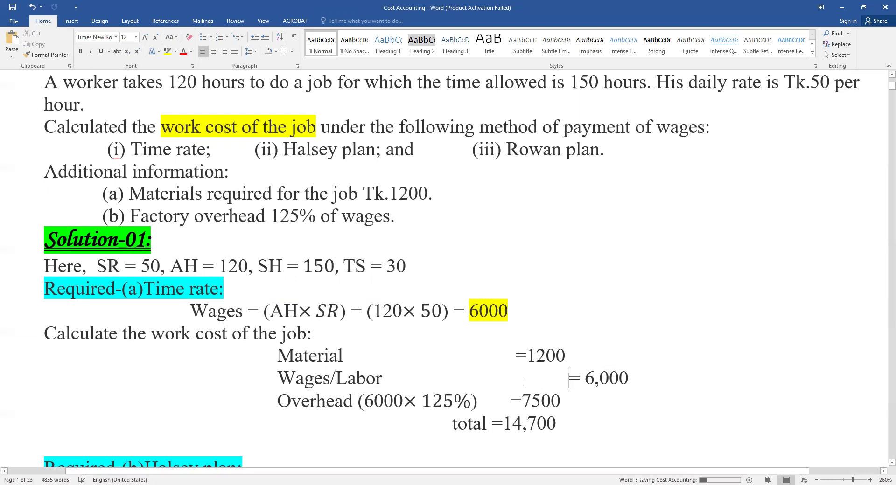
{"action": "key", "text": "BackSpace"}
{"action": "key", "text": "ctrl+s"}
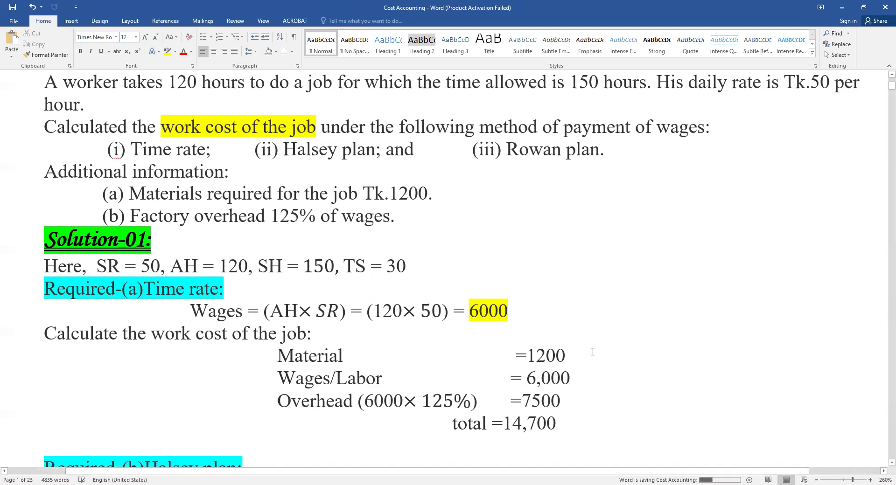
{"action": "mouse_move", "coordinate": [565, 357]}
{"action": "left_mouse_down"}
{"action": "mouse_move", "coordinate": [276, 359]}
{"action": "mouse_move", "coordinate": [571, 381]}
{"action": "left_mouse_up"}
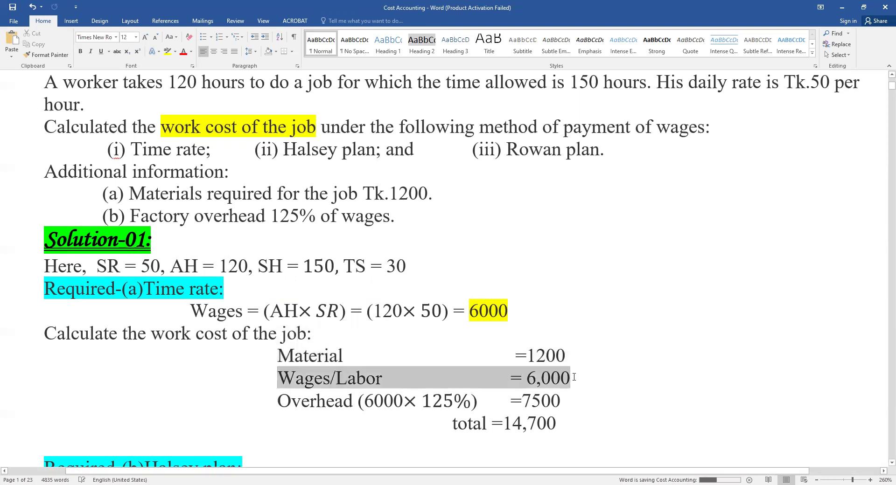
Review the 125% factory overhead, the Wages/Labor = 6,000 row and the 6000× 125% calculation.
{"action": "left_click", "coordinate": [316, 401]}
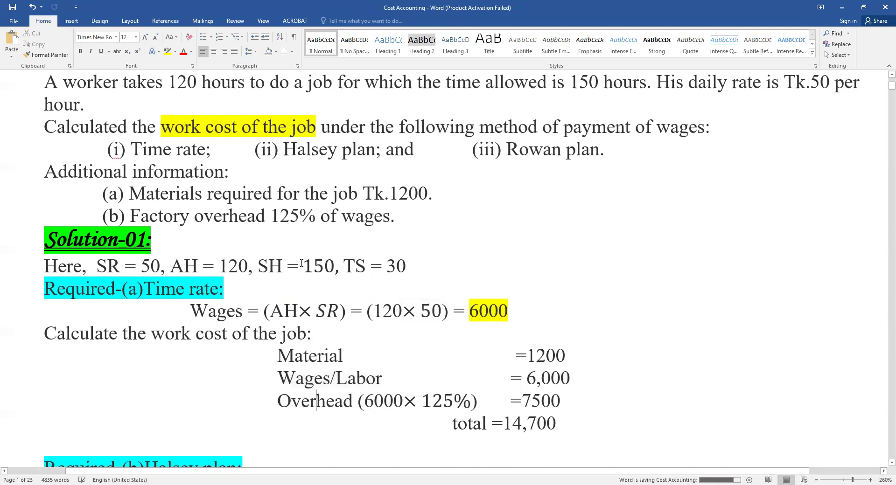
{"action": "mouse_move", "coordinate": [280, 218]}
{"action": "left_mouse_down"}
{"action": "mouse_move", "coordinate": [121, 223]}
{"action": "mouse_move", "coordinate": [130, 220]}
{"action": "left_mouse_up"}
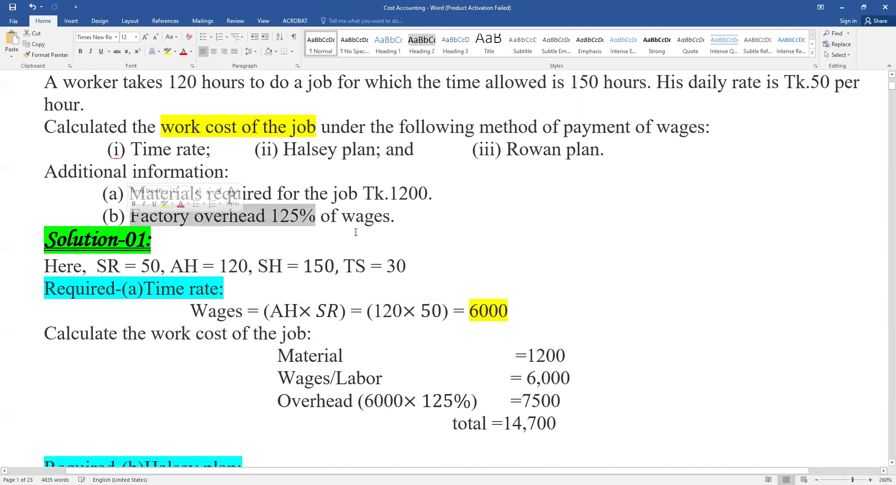
{"action": "left_click", "coordinate": [356, 236]}
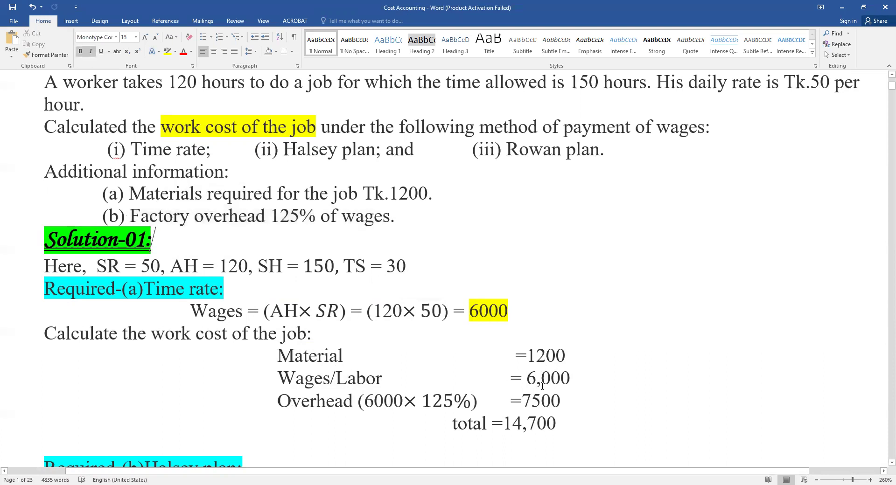
{"action": "left_click_drag", "start_coordinate": [571, 379], "coordinate": [511, 379]}
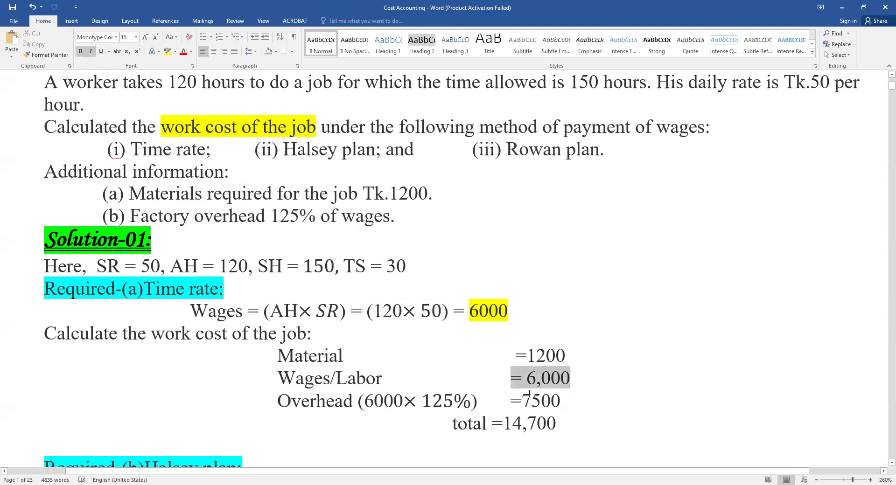
{"action": "left_click", "coordinate": [357, 411]}
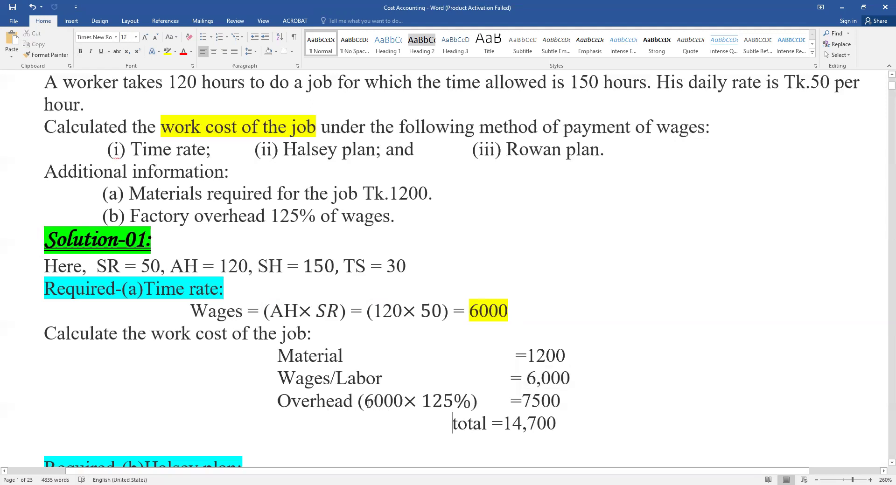
{"action": "left_click_drag", "start_coordinate": [368, 403], "coordinate": [459, 404]}
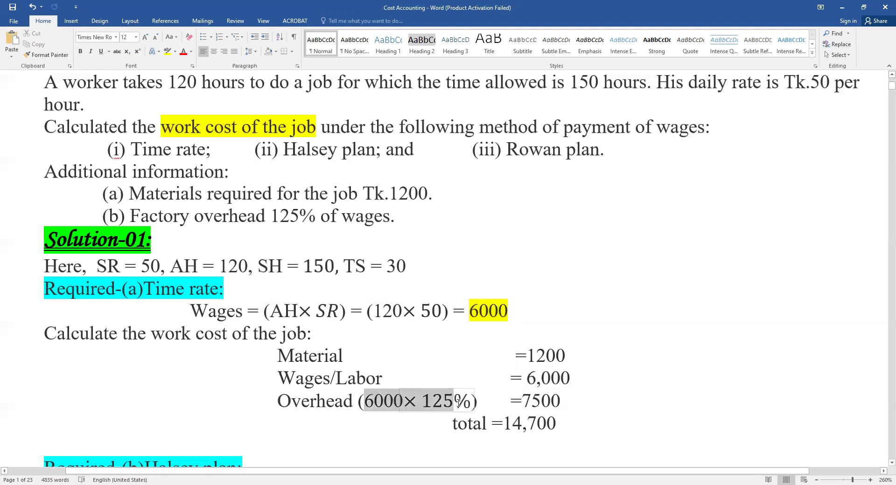
Save the Overhead row at = 7500, then check the 14,700 total and Halsey plan statement.
{"action": "left_click", "coordinate": [522, 411]}
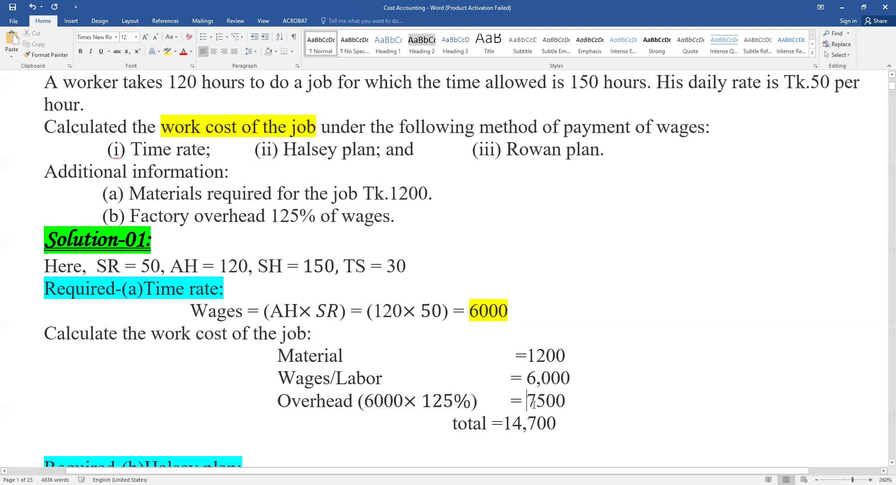
{"action": "key", "text": "ctrl+s"}
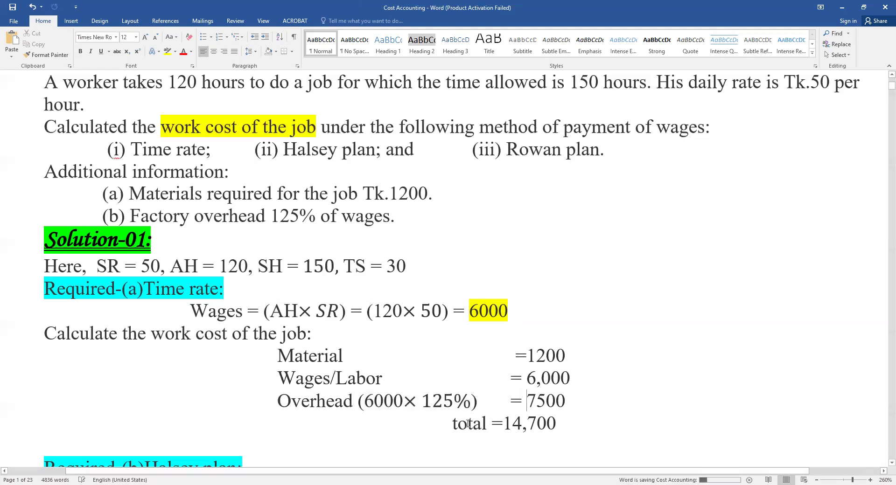
{"action": "left_click_drag", "start_coordinate": [454, 425], "coordinate": [564, 427]}
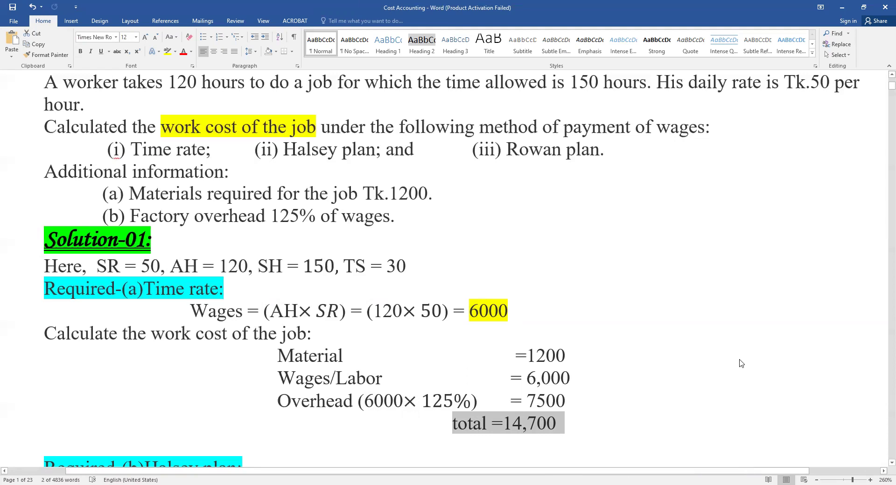
{"action": "scroll", "coordinate": [434, 319], "scroll_direction": "down", "scroll_amount": 4}
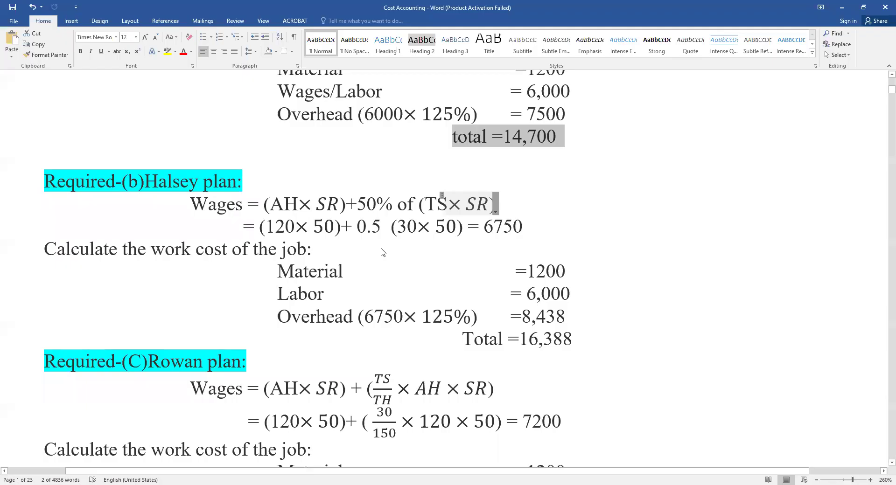
{"action": "scroll", "coordinate": [160, 270], "scroll_direction": "up", "scroll_amount": 3}
{"action": "scroll", "coordinate": [159, 269], "scroll_direction": "up", "scroll_amount": 3}
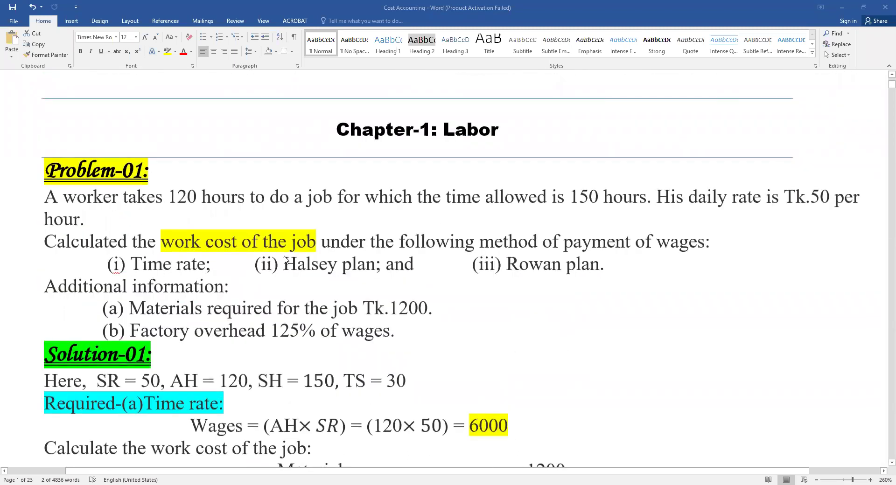
{"action": "left_click_drag", "start_coordinate": [284, 261], "coordinate": [413, 264]}
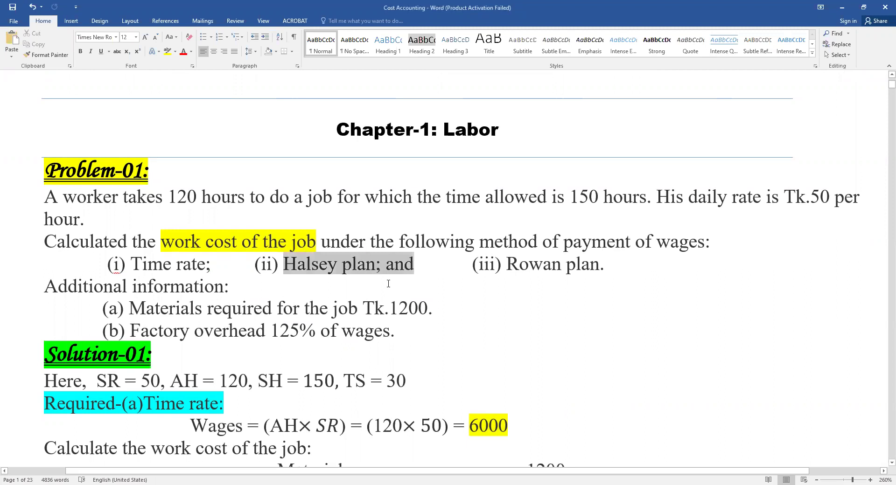
Review the Required-(b) Halsey plan heading and its wages formula, including AH.
{"action": "scroll", "coordinate": [172, 321], "scroll_direction": "down", "scroll_amount": 5}
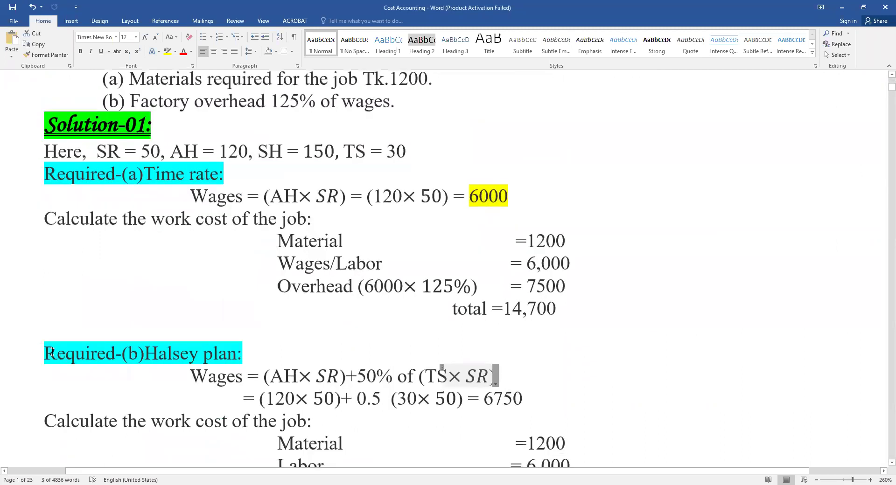
{"action": "left_click_drag", "start_coordinate": [51, 353], "coordinate": [251, 355]}
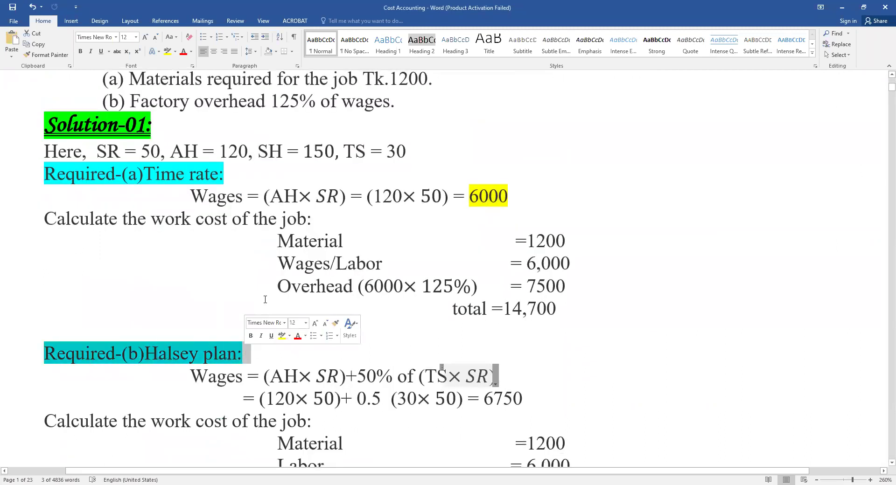
{"action": "scroll", "coordinate": [202, 310], "scroll_direction": "down", "scroll_amount": 1}
{"action": "left_click", "coordinate": [209, 321]}
{"action": "left_click_drag", "start_coordinate": [191, 320], "coordinate": [244, 320]}
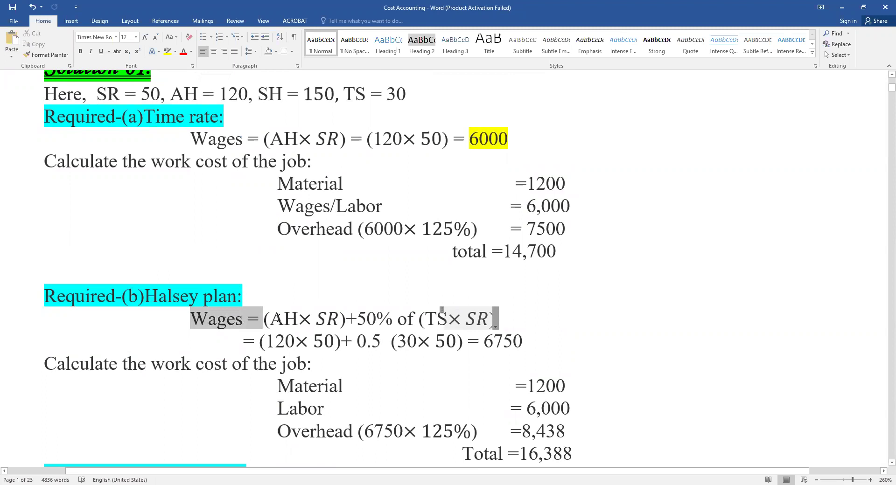
{"action": "left_click_drag", "start_coordinate": [250, 320], "coordinate": [504, 320]}
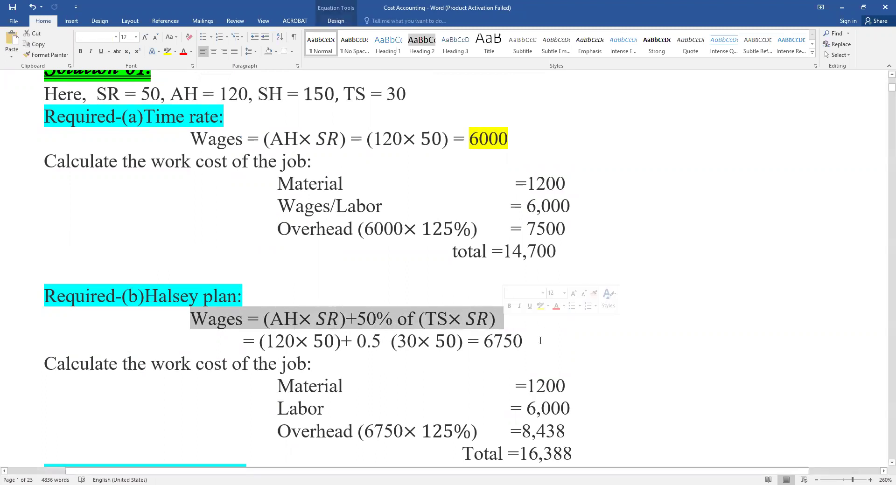
{"action": "left_click", "coordinate": [522, 341]}
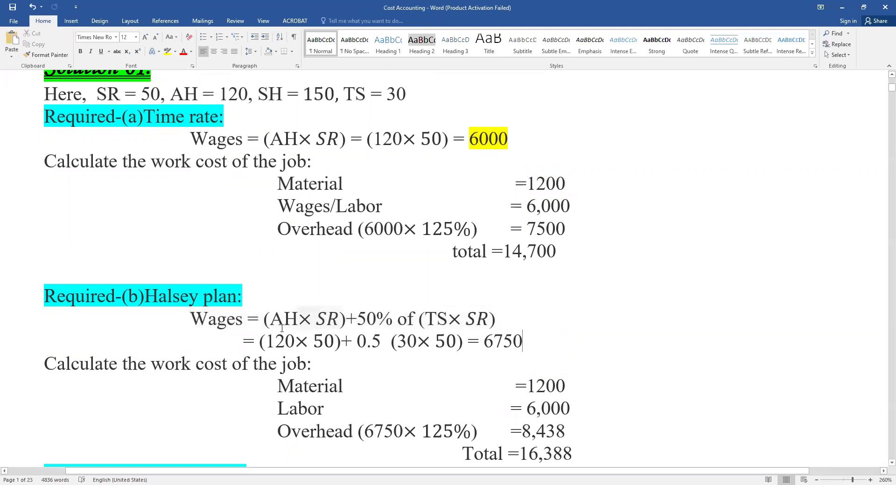
{"action": "mouse_move", "coordinate": [276, 318]}
{"action": "left_mouse_down"}
{"action": "mouse_move", "coordinate": [298, 318]}
{"action": "mouse_move", "coordinate": [264, 342]}
{"action": "left_mouse_up"}
{"action": "left_click", "coordinate": [329, 274]}
Check the 50% term against the (120× 50) and 0.5 values, and save.
{"action": "double_click", "coordinate": [330, 322]}
{"action": "double_click", "coordinate": [323, 341]}
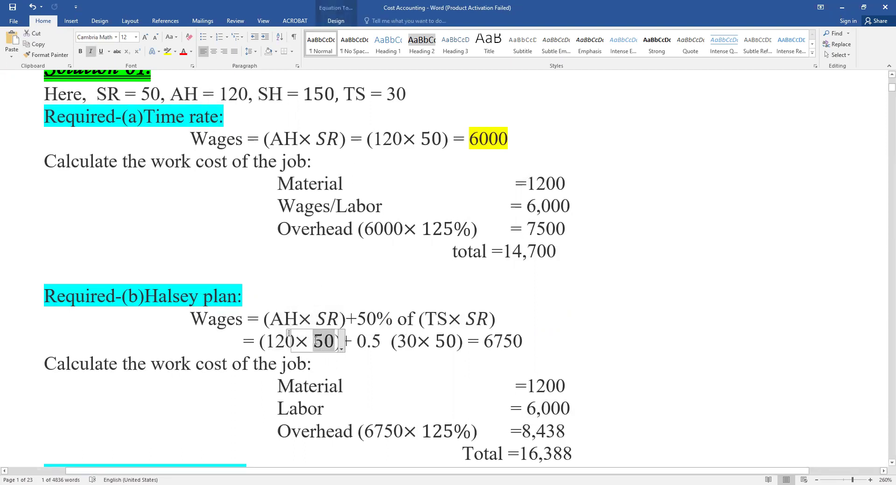
{"action": "left_click", "coordinate": [358, 319]}
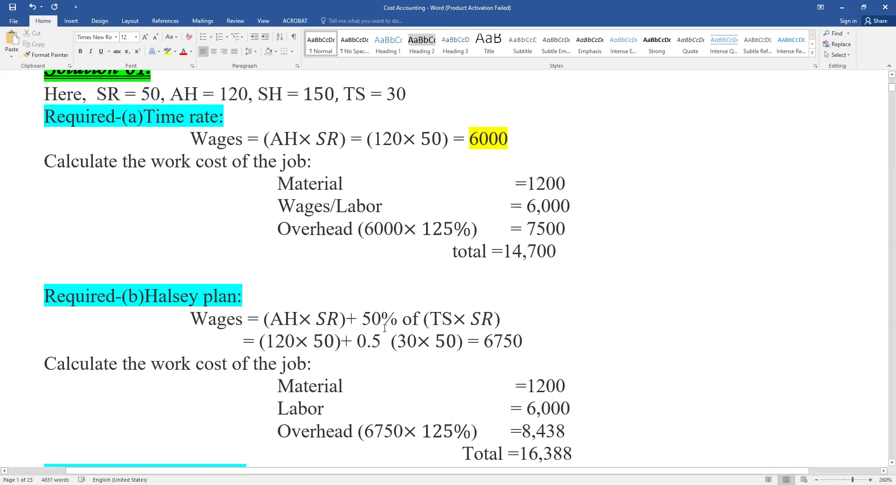
{"action": "key", "text": "ctrl+s"}
{"action": "key", "text": "shift+Right"}
{"action": "key", "text": "shift+Right"}
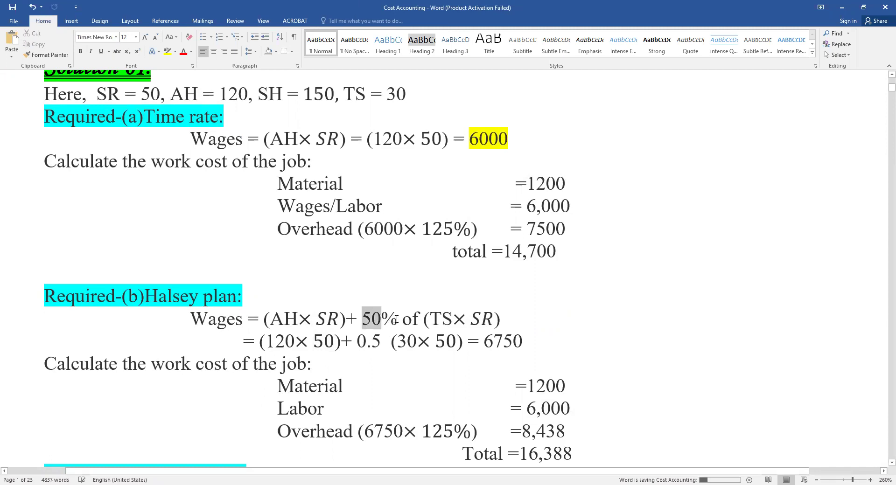
{"action": "key", "text": "shift+Right"}
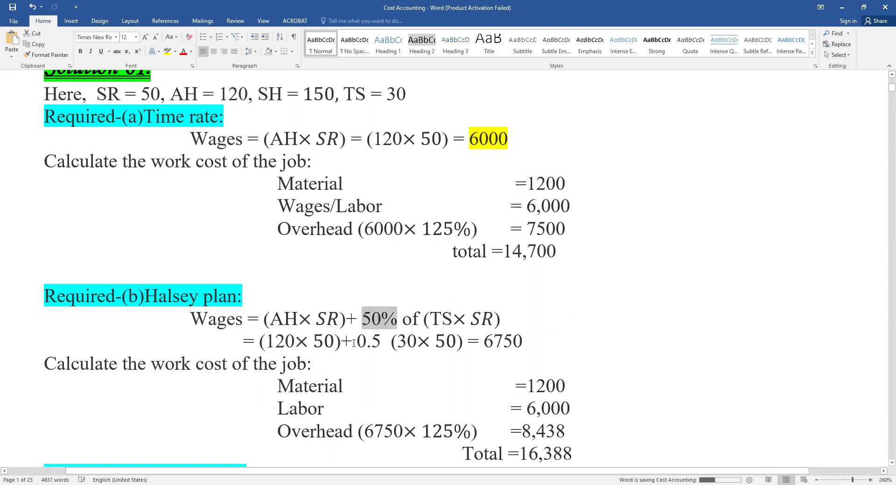
{"action": "left_click_drag", "start_coordinate": [352, 342], "coordinate": [382, 342]}
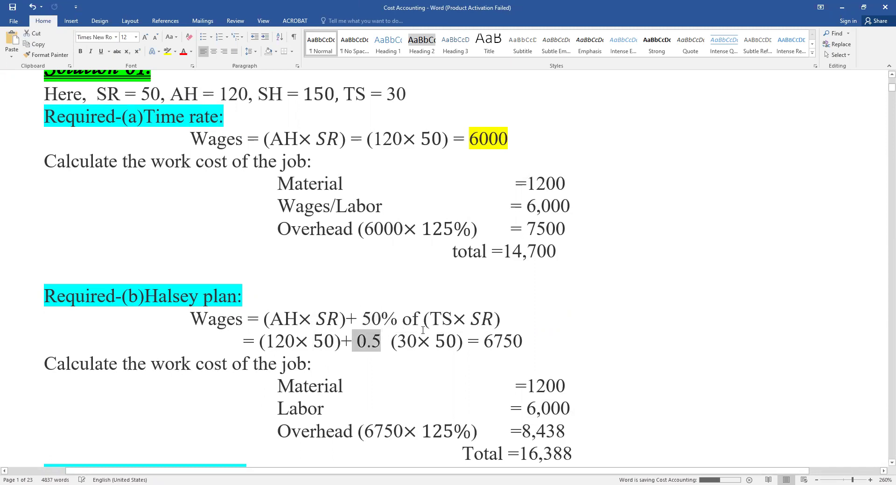
{"action": "left_click", "coordinate": [433, 319]}
Check the TS× SR term against the (30× 50) part of the Halsey calculation line.
{"action": "left_click_drag", "start_coordinate": [433, 319], "coordinate": [495, 320]}
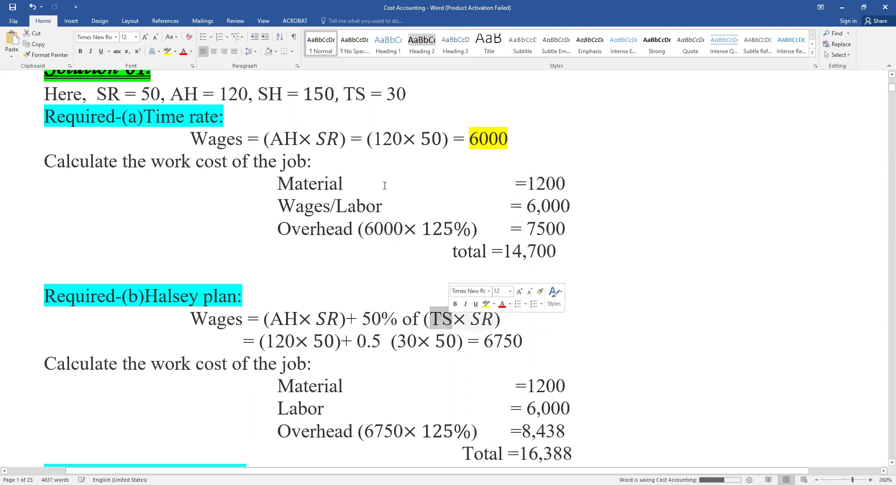
{"action": "left_click_drag", "start_coordinate": [386, 95], "coordinate": [424, 96]}
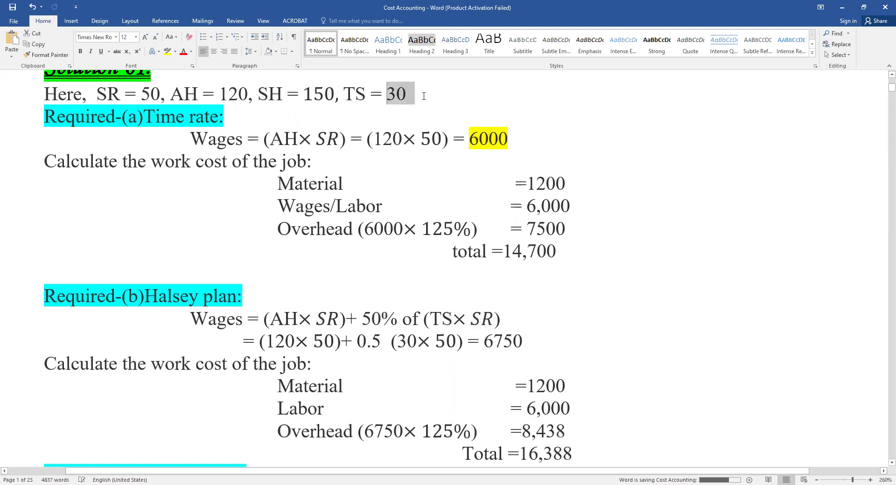
{"action": "double_click", "coordinate": [402, 341]}
{"action": "left_click", "coordinate": [482, 318]}
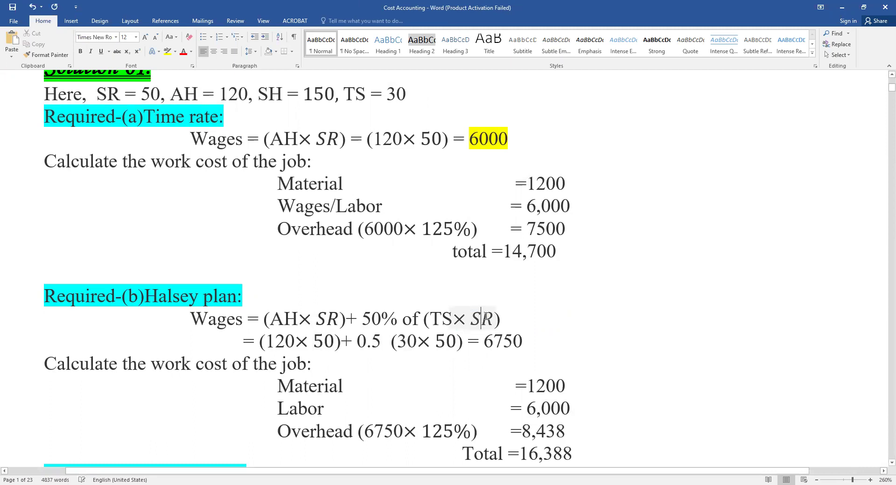
{"action": "left_click_drag", "start_coordinate": [456, 342], "coordinate": [431, 344]}
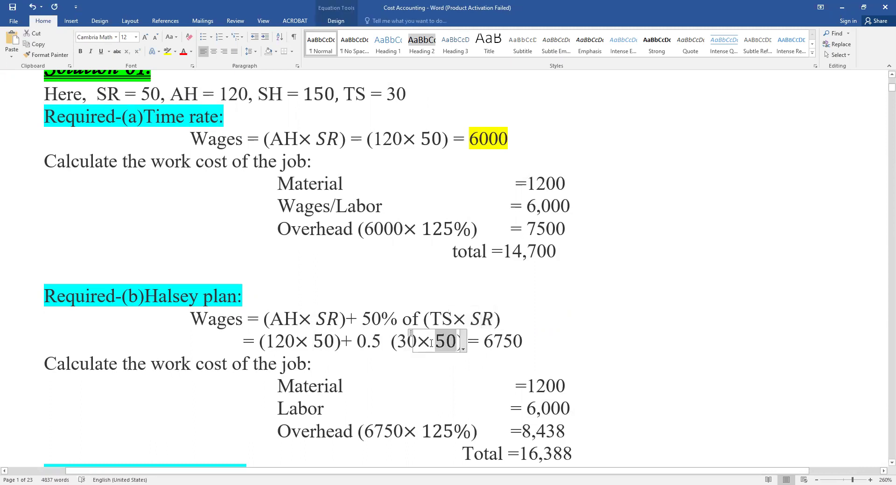
{"action": "mouse_move", "coordinate": [255, 342]}
{"action": "left_mouse_down"}
{"action": "mouse_move", "coordinate": [242, 342]}
{"action": "mouse_move", "coordinate": [524, 344]}
{"action": "left_mouse_up"}
{"action": "left_click", "coordinate": [550, 366]}
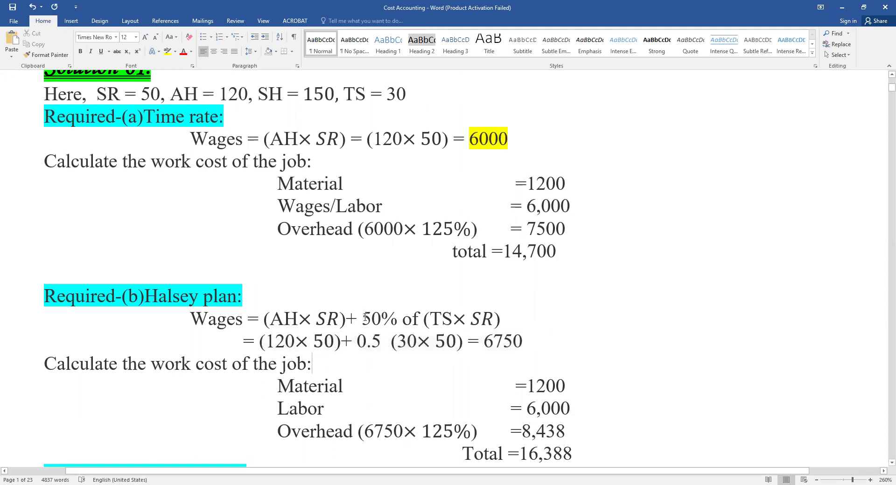
Change 0.5 to 0.50 and remove the extra space before (30× 50), then save.
{"action": "left_click", "coordinate": [381, 341]}
{"action": "type", "text": "0"}
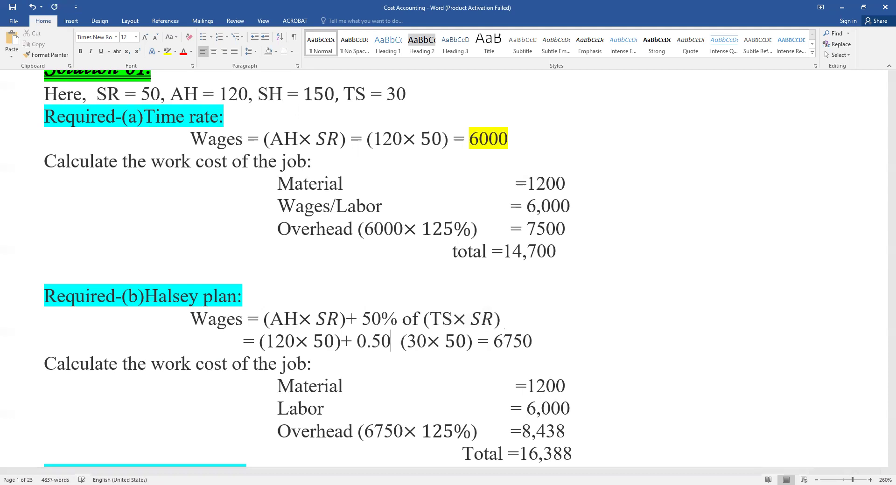
{"action": "key", "text": "ctrl+s"}
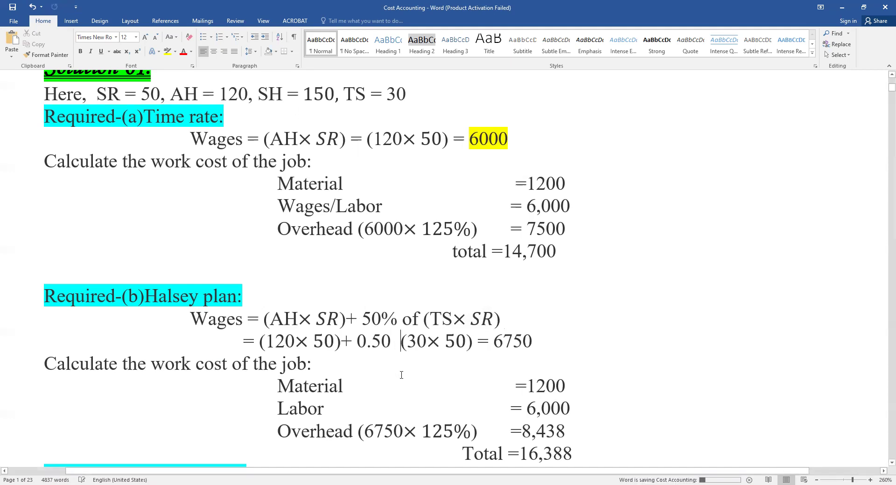
{"action": "key", "text": "BackSpace"}
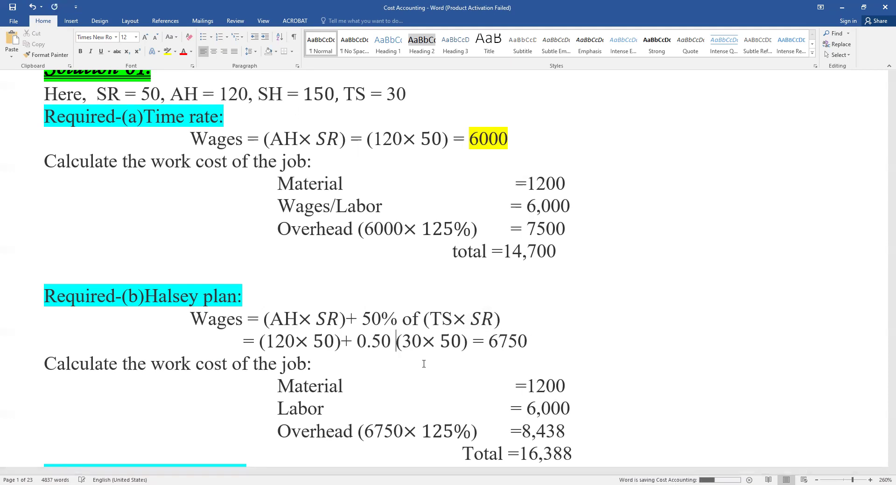
{"action": "key", "text": "ctrl+s"}
Highlight the Halsey wages result 6750 in yellow and save.
{"action": "left_click", "coordinate": [545, 346]}
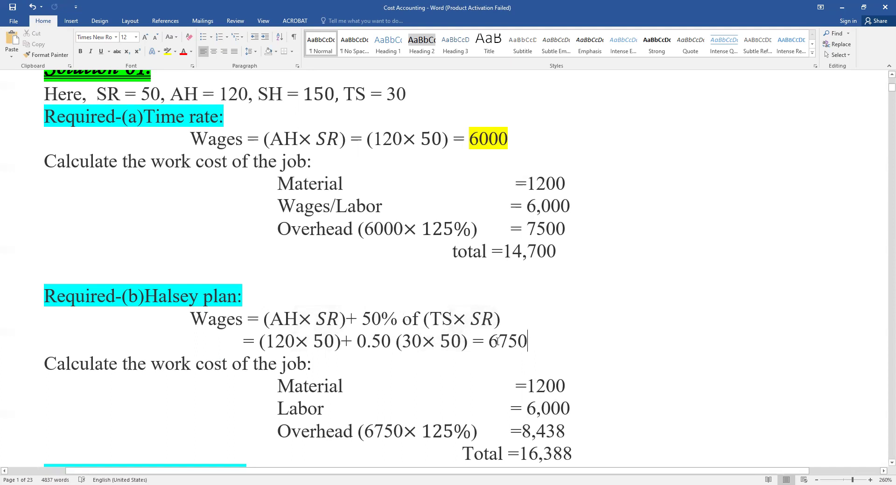
{"action": "left_click_drag", "start_coordinate": [528, 342], "coordinate": [488, 342]}
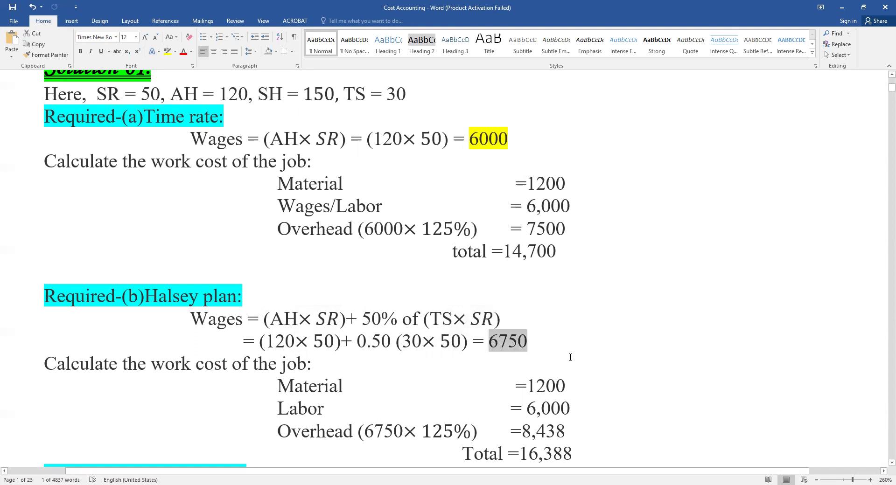
{"action": "left_click", "coordinate": [167, 51]}
{"action": "key", "text": "Left"}
{"action": "key", "text": "ctrl+s"}
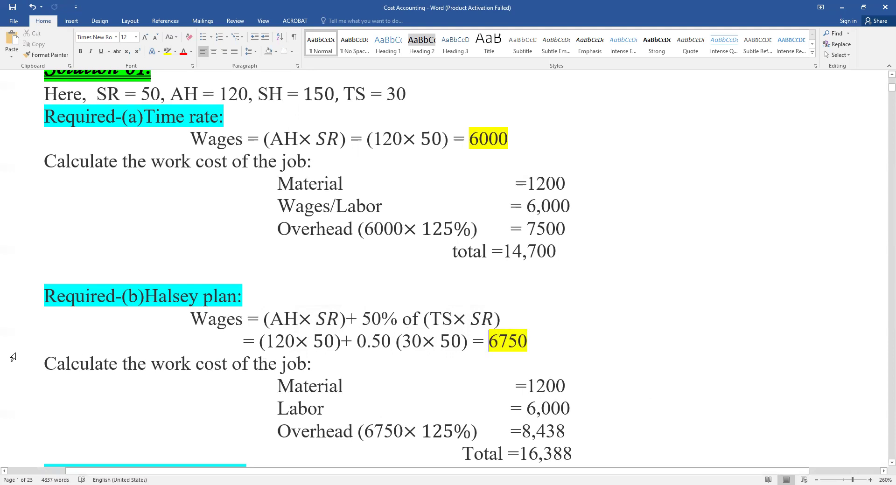
Change the Labor amount from 6,000 to 6,750 and save the document.
{"action": "left_click_drag", "start_coordinate": [55, 364], "coordinate": [320, 363]}
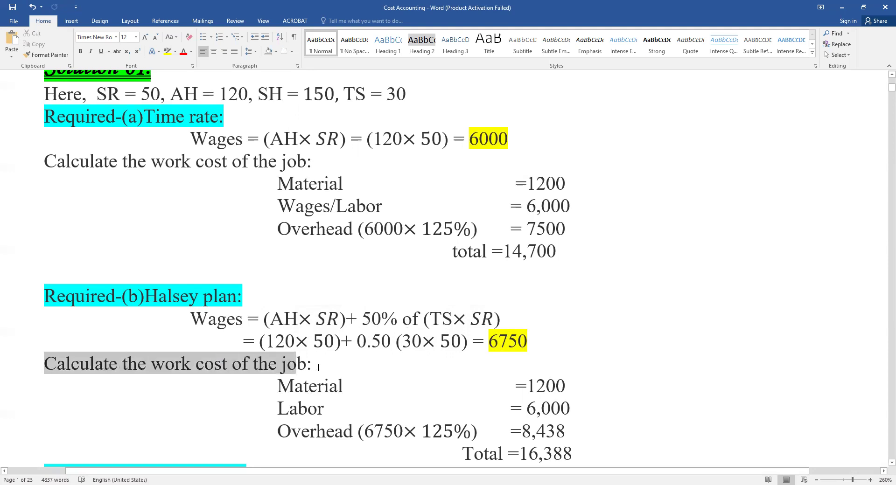
{"action": "left_click", "coordinate": [288, 408]}
{"action": "left_click_drag", "start_coordinate": [279, 389], "coordinate": [575, 385]}
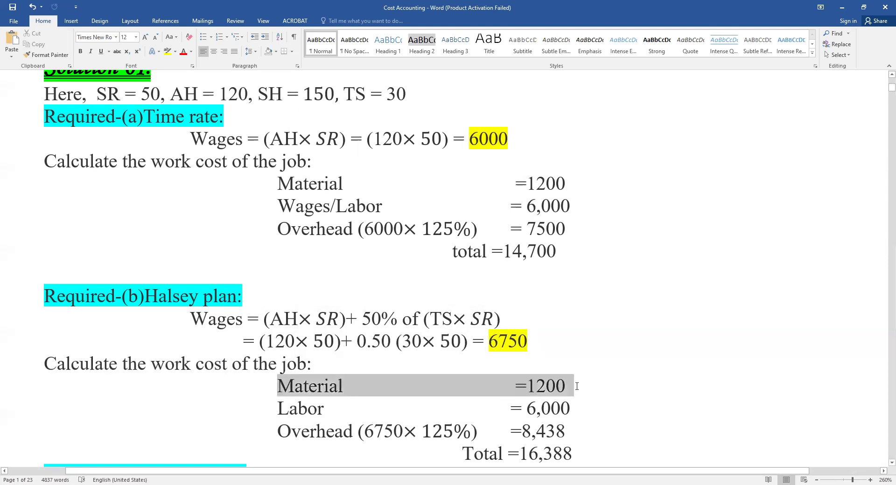
{"action": "left_click_drag", "start_coordinate": [263, 409], "coordinate": [356, 409]}
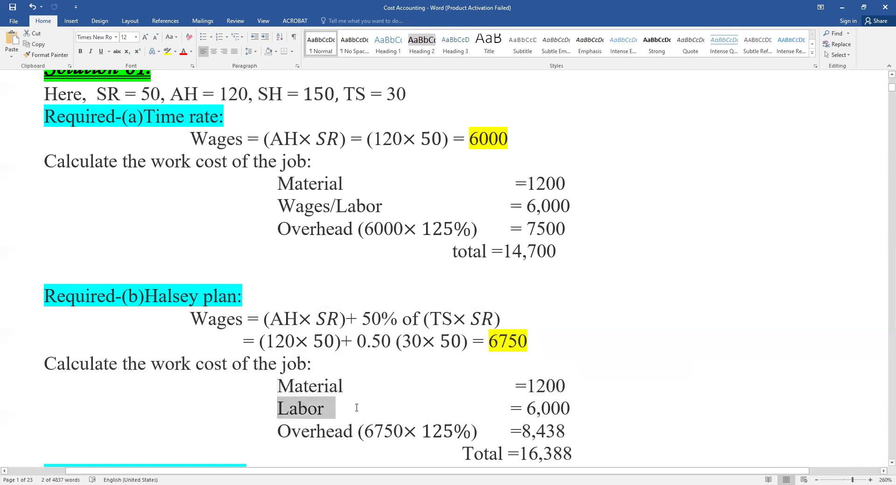
{"action": "left_click_drag", "start_coordinate": [488, 341], "coordinate": [527, 341]}
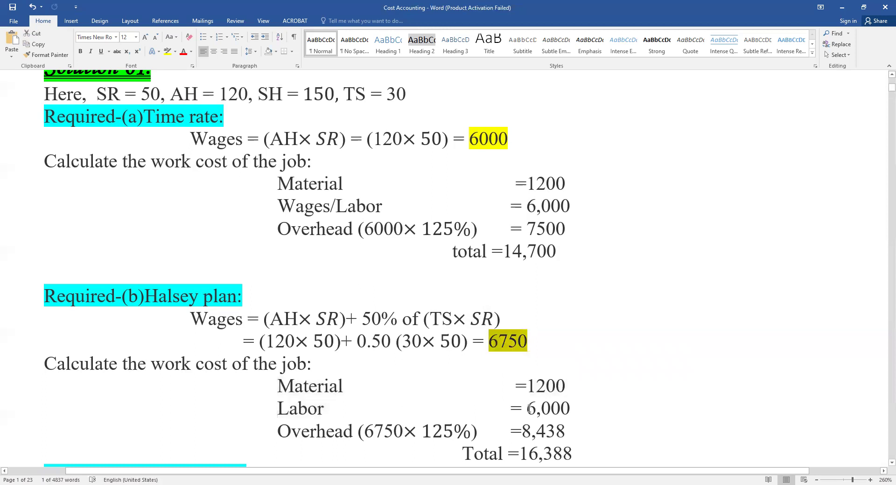
{"action": "left_click_drag", "start_coordinate": [529, 409], "coordinate": [568, 410]}
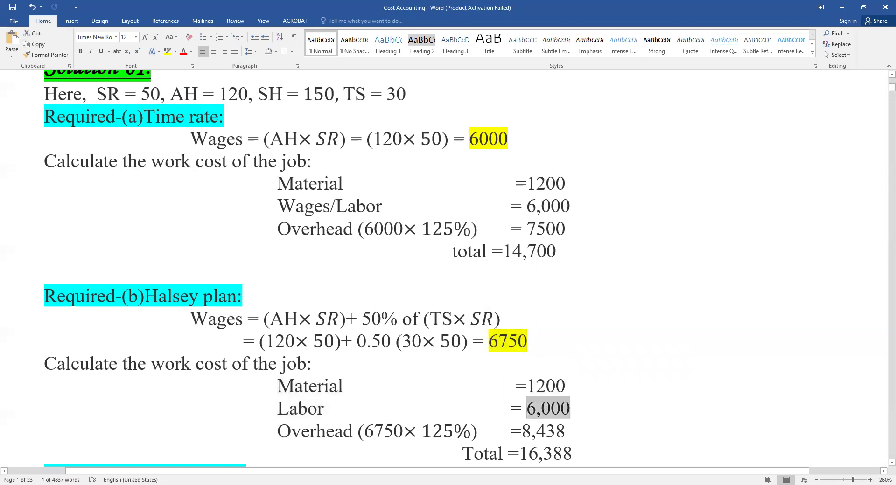
{"action": "type", "text": "6,7"}
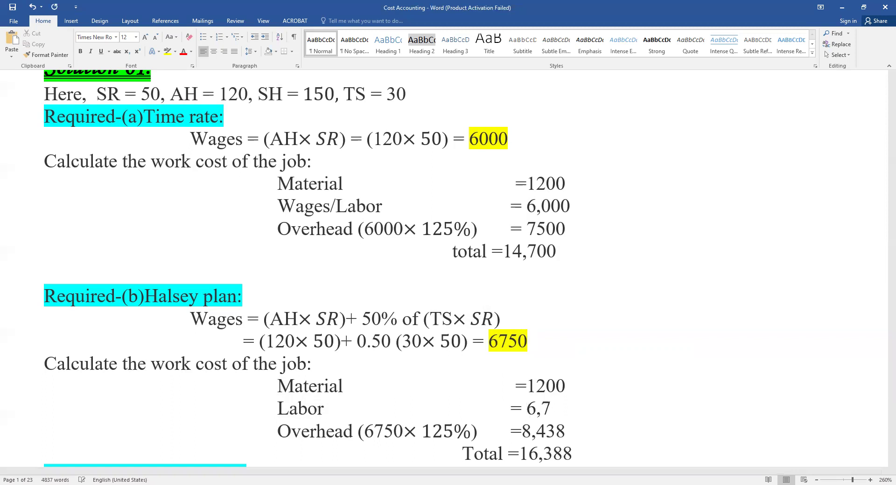
{"action": "type", "text": "50"}
{"action": "key", "text": "ctrl+s"}
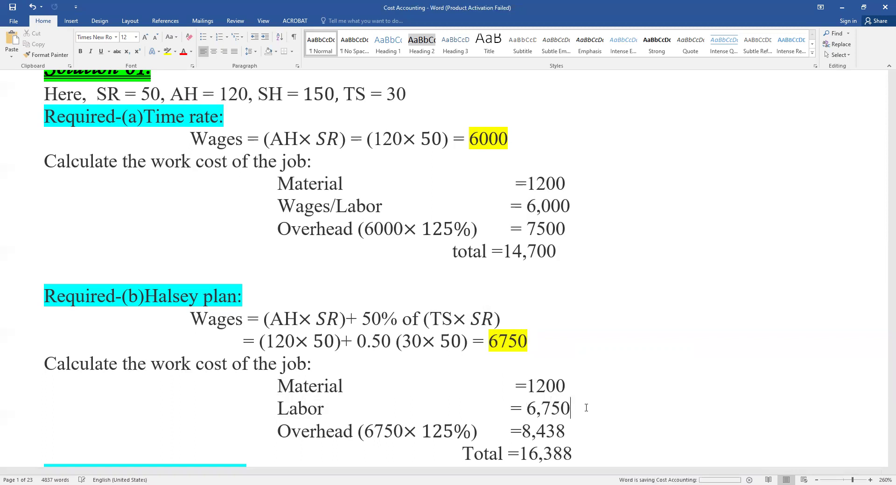
Prefix Labor with 'Wages/' and remove the extra tab so = 6,750 aligns with the other amounts.
{"action": "scroll", "coordinate": [502, 306], "scroll_direction": "down", "scroll_amount": 3}
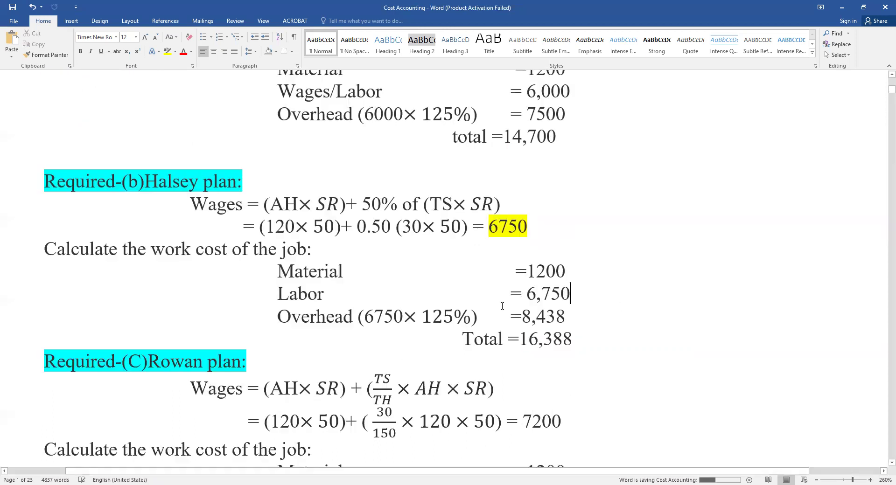
{"action": "left_click_drag", "start_coordinate": [274, 269], "coordinate": [574, 273]}
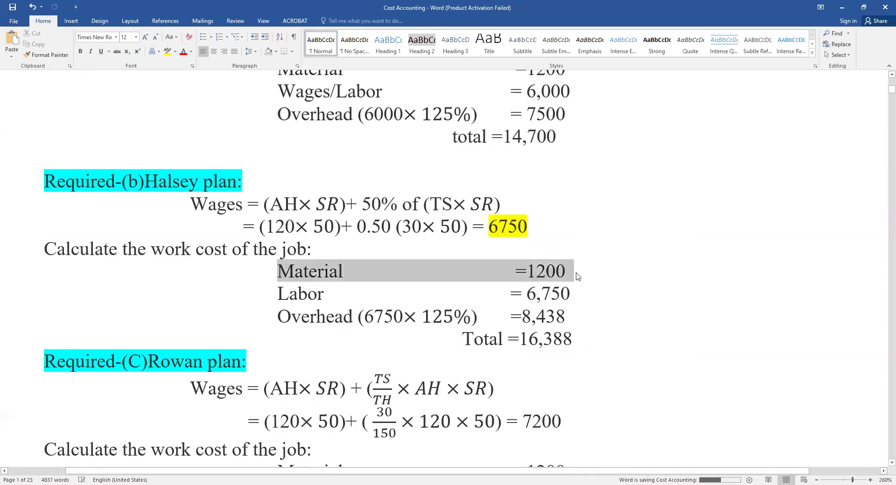
{"action": "left_click", "coordinate": [277, 289]}
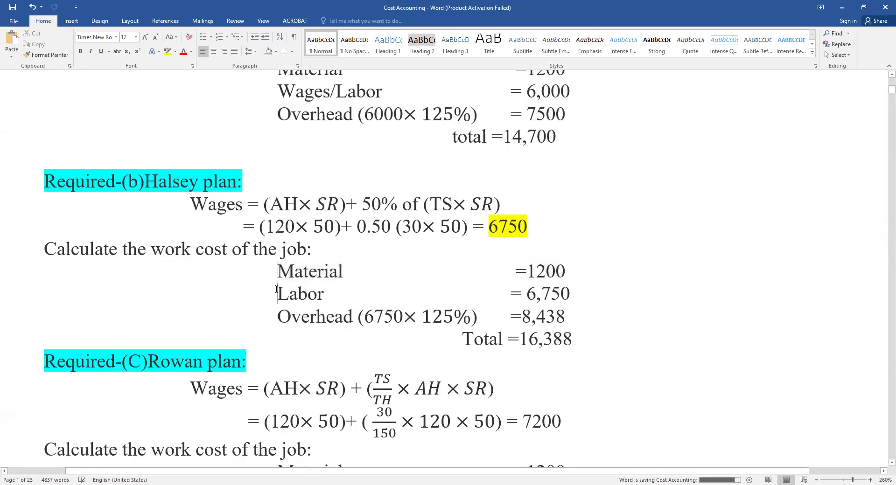
{"action": "type", "text": "wages"}
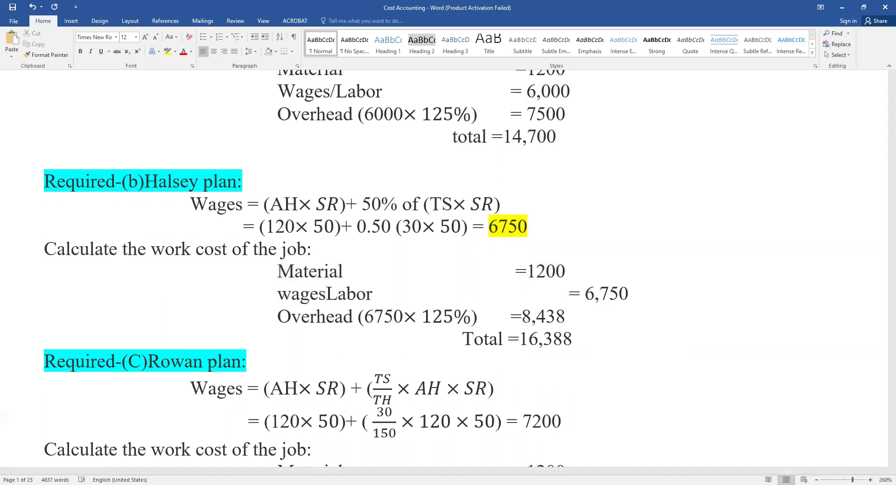
{"action": "type", "text": "/"}
{"action": "key", "text": "ctrl+s"}
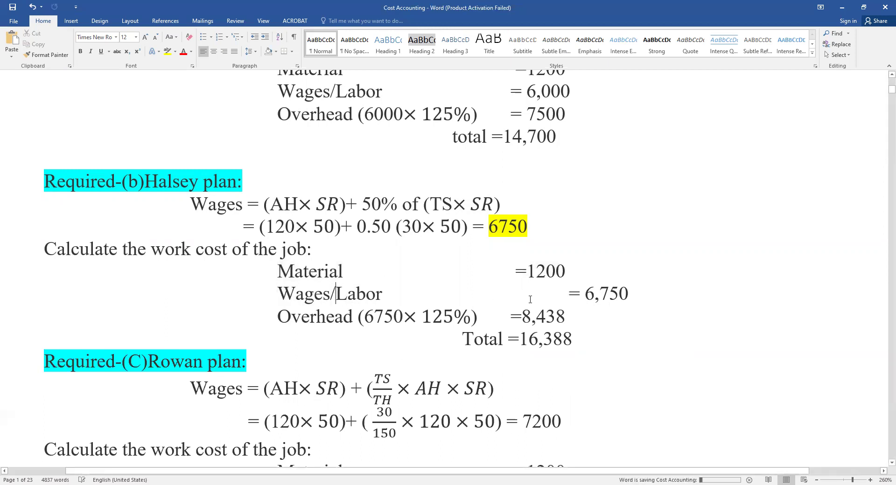
{"action": "left_click", "coordinate": [567, 294]}
{"action": "key", "text": "BackSpace"}
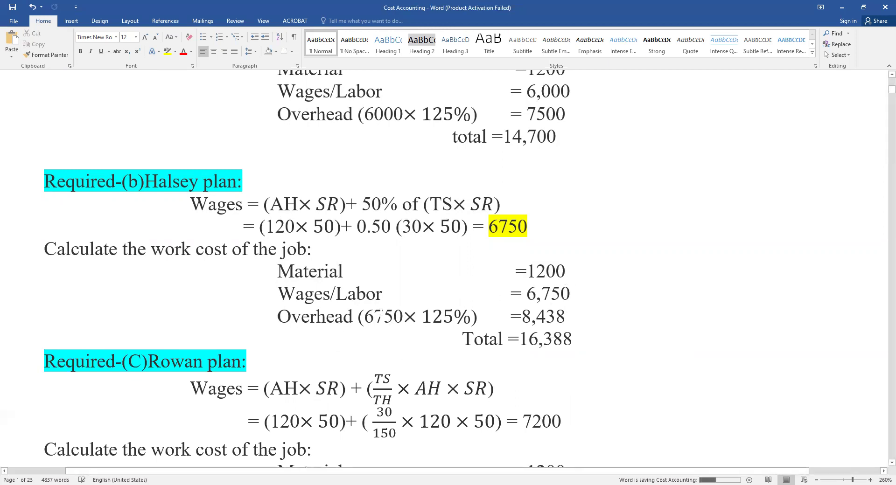
{"action": "left_click_drag", "start_coordinate": [374, 317], "coordinate": [460, 319]}
Review the Overhead calculation against the 125% overhead note and the 16,388 total.
{"action": "left_click", "coordinate": [460, 318]}
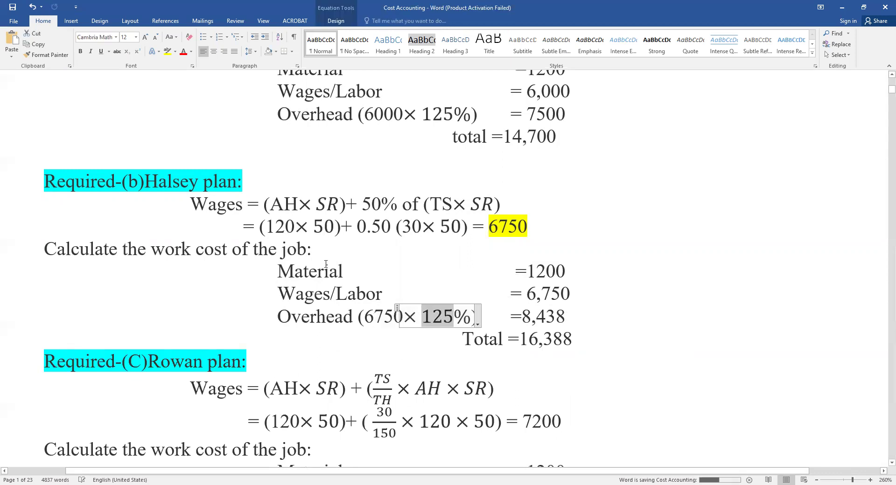
{"action": "scroll", "coordinate": [303, 212], "scroll_direction": "up", "scroll_amount": 5}
{"action": "scroll", "coordinate": [275, 214], "scroll_direction": "up", "scroll_amount": 1}
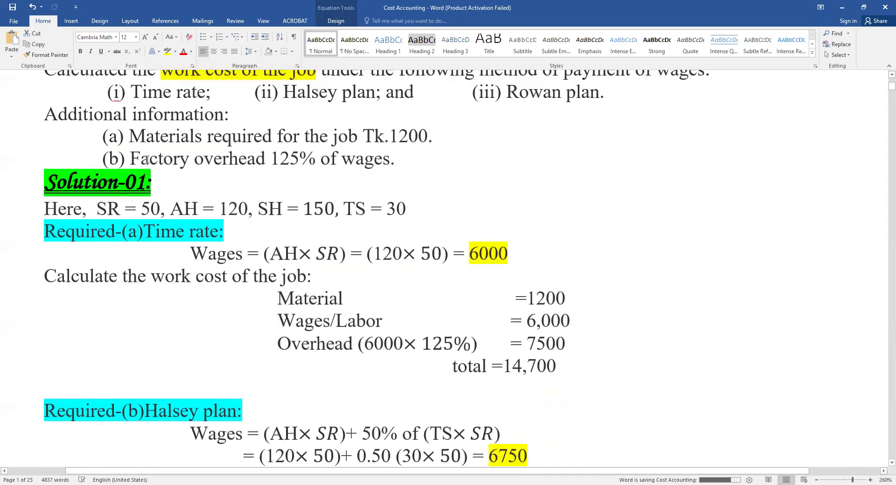
{"action": "left_click_drag", "start_coordinate": [146, 160], "coordinate": [433, 150]}
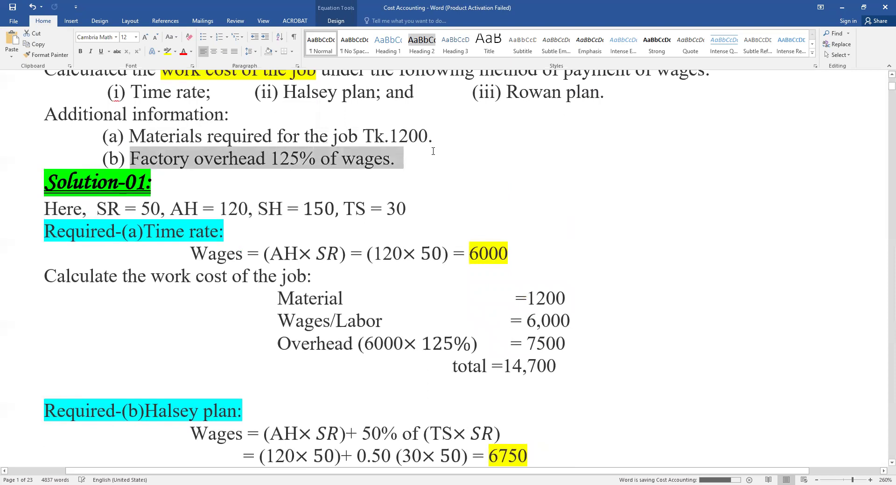
{"action": "scroll", "coordinate": [414, 235], "scroll_direction": "down", "scroll_amount": 2}
{"action": "scroll", "coordinate": [373, 266], "scroll_direction": "down", "scroll_amount": 2}
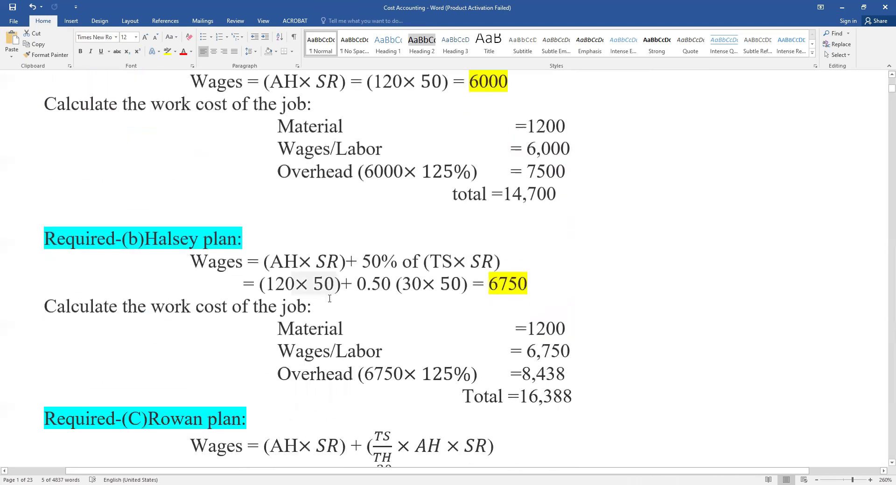
{"action": "left_click", "coordinate": [536, 374]}
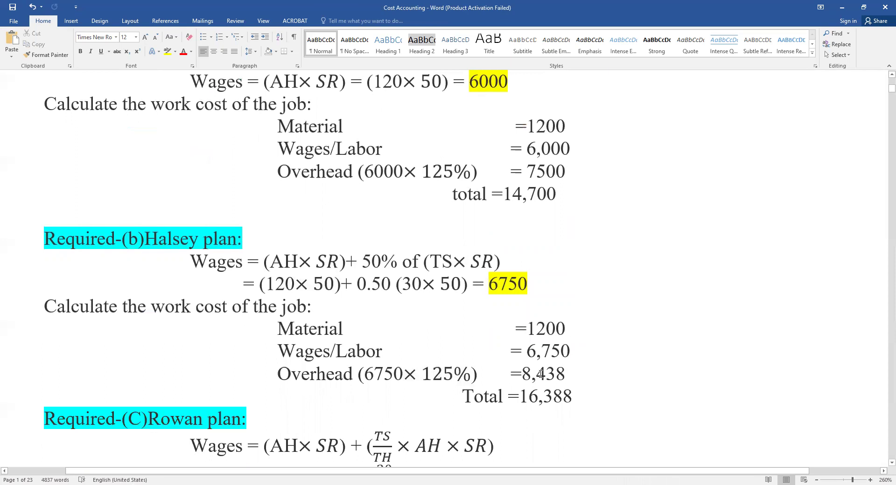
{"action": "key", "text": "Right"}
{"action": "left_click_drag", "start_coordinate": [575, 370], "coordinate": [511, 317]}
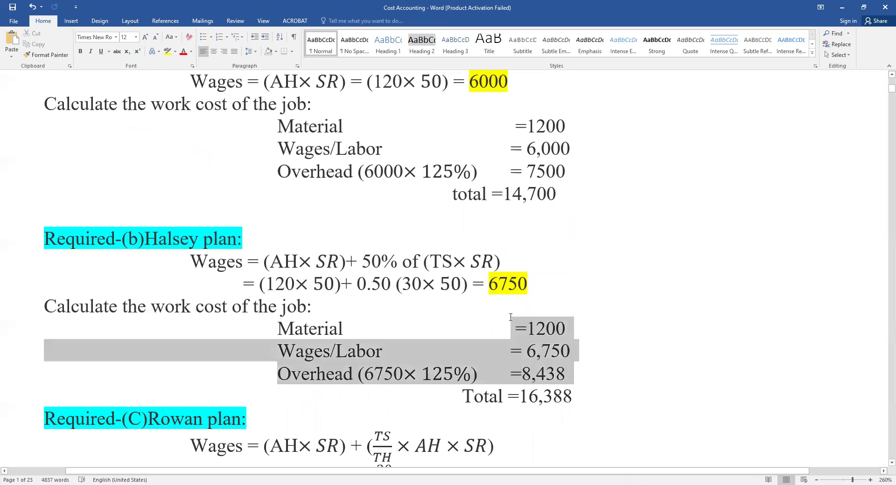
{"action": "left_click", "coordinate": [519, 396]}
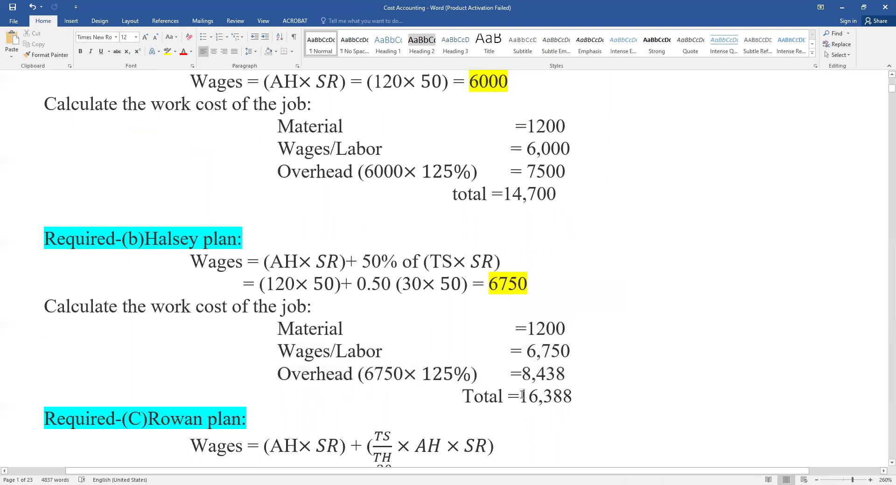
{"action": "left_click_drag", "start_coordinate": [519, 396], "coordinate": [582, 396]}
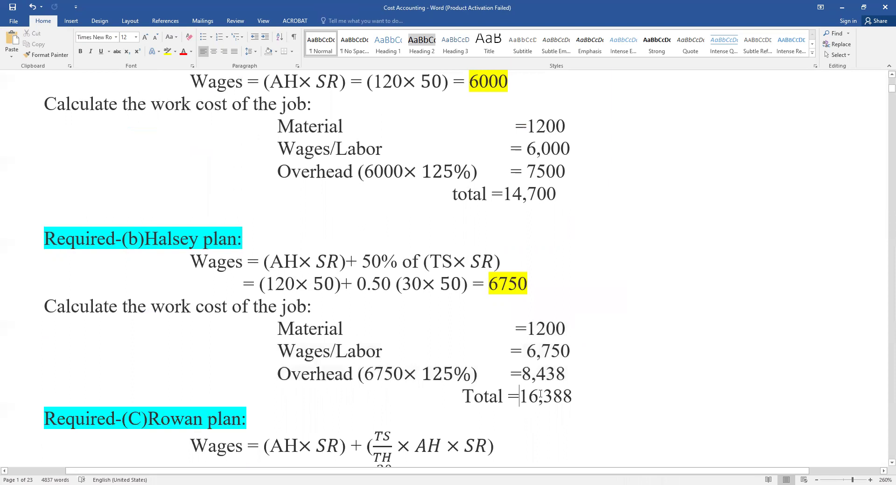
Add a space after the equals sign so the Overhead line reads = 8,438, and save.
{"action": "left_click", "coordinate": [605, 334]}
{"action": "left_click_drag", "start_coordinate": [527, 284], "coordinate": [475, 284]}
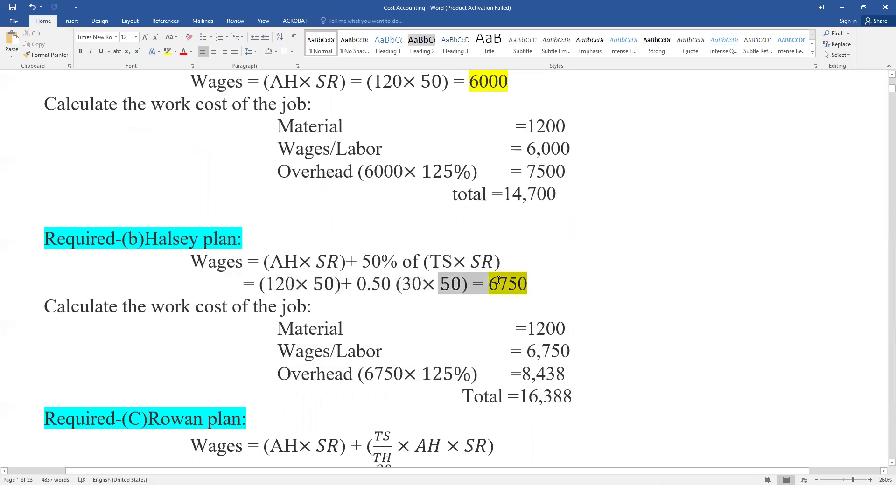
{"action": "left_click_drag", "start_coordinate": [273, 279], "coordinate": [266, 283]}
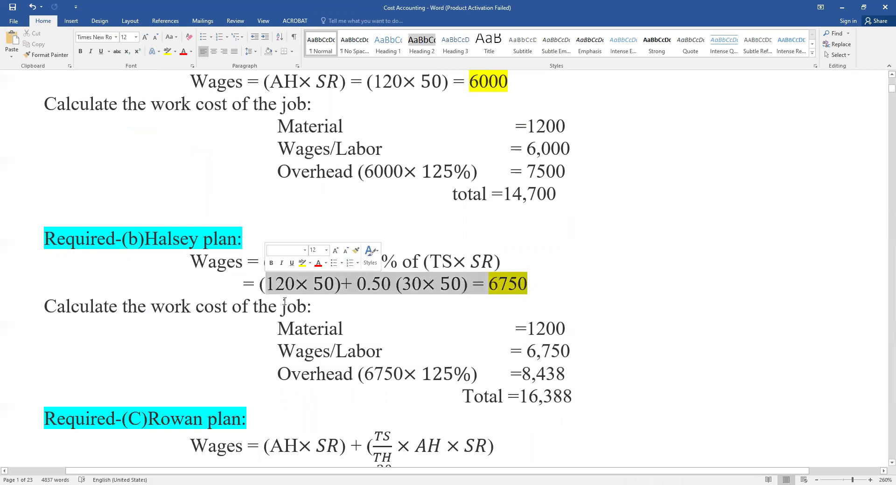
{"action": "left_click", "coordinate": [500, 342]}
{"action": "key", "text": "shift+End"}
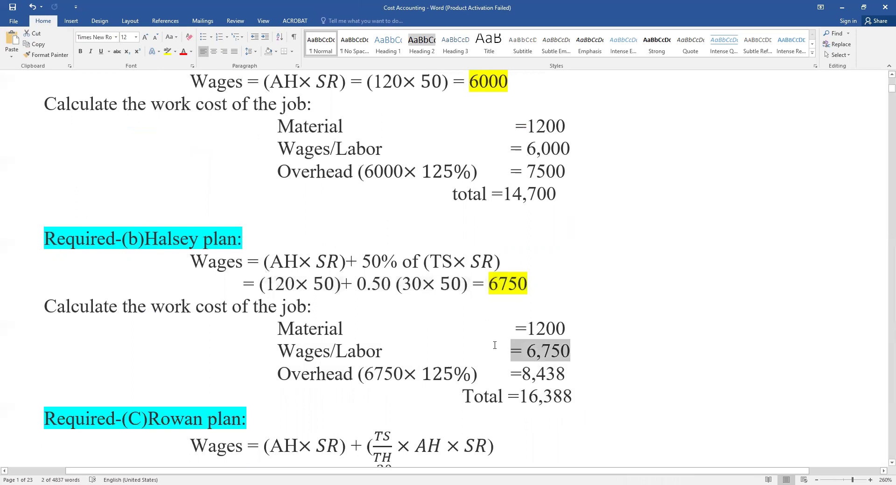
{"action": "left_click_drag", "start_coordinate": [365, 375], "coordinate": [470, 376]}
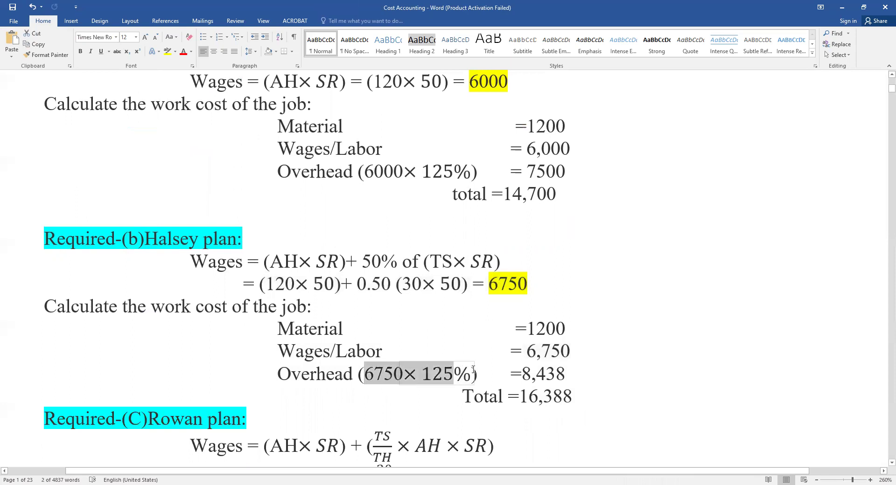
{"action": "left_click", "coordinate": [602, 382]}
{"action": "left_click", "coordinate": [522, 374]}
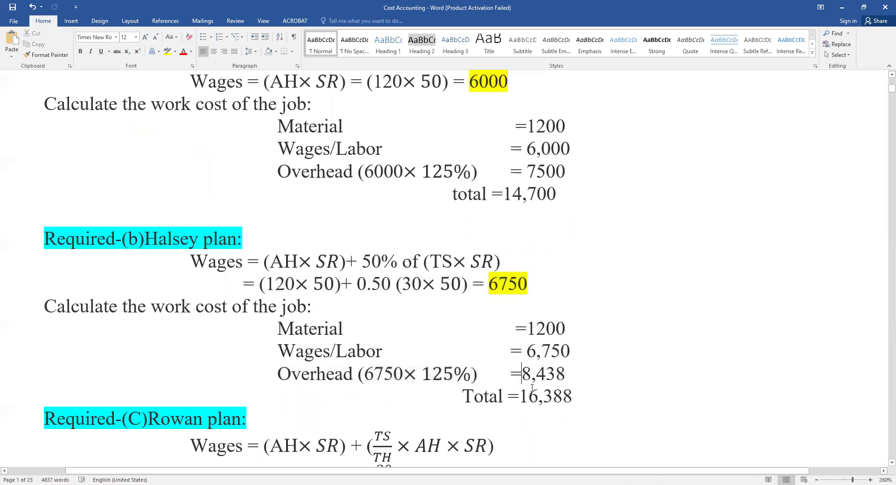
{"action": "key", "text": "ctrl+s"}
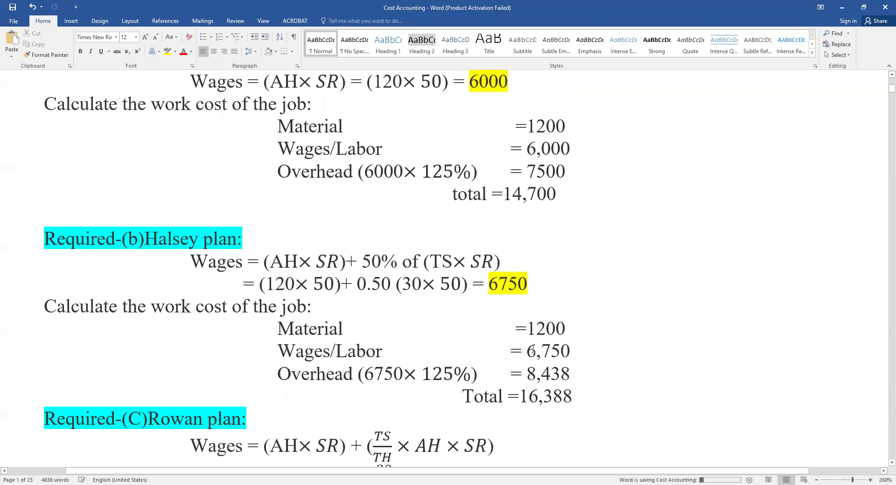
{"action": "left_click_drag", "start_coordinate": [515, 327], "coordinate": [579, 378]}
{"action": "left_click", "coordinate": [580, 396]}
{"action": "double_click", "coordinate": [580, 397]}
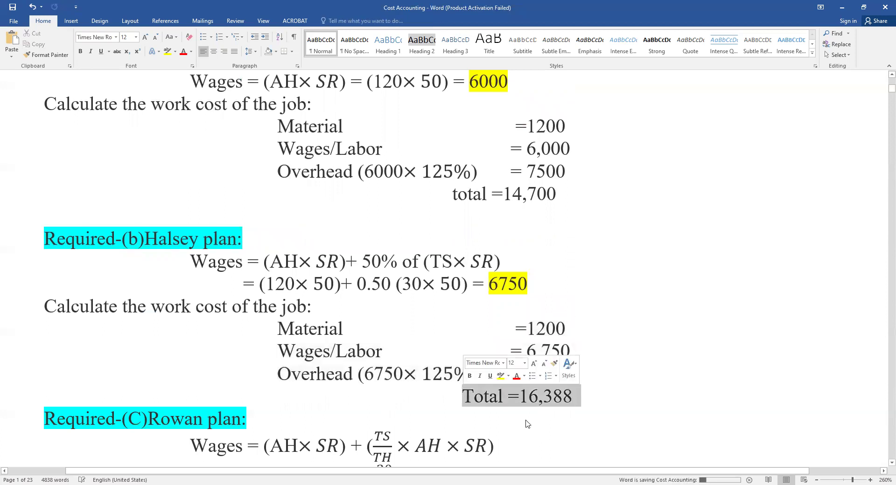
{"action": "left_click", "coordinate": [708, 354]}
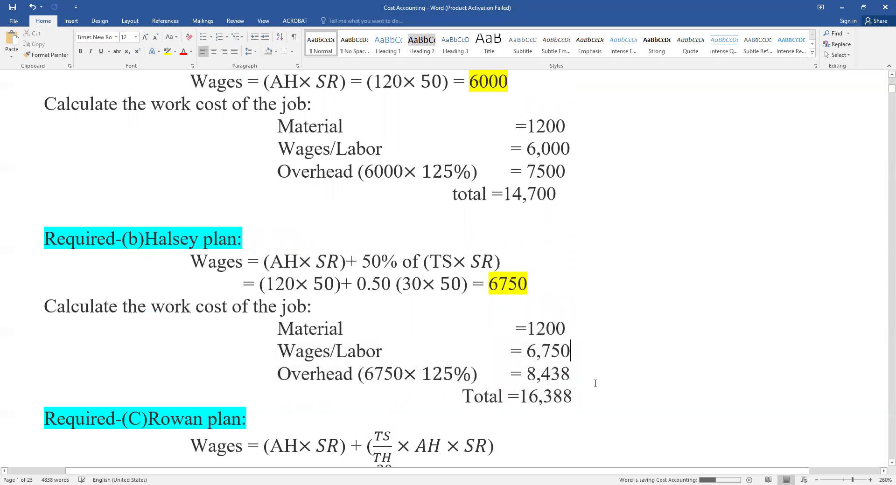
{"action": "scroll", "coordinate": [333, 243], "scroll_direction": "up", "scroll_amount": 2}
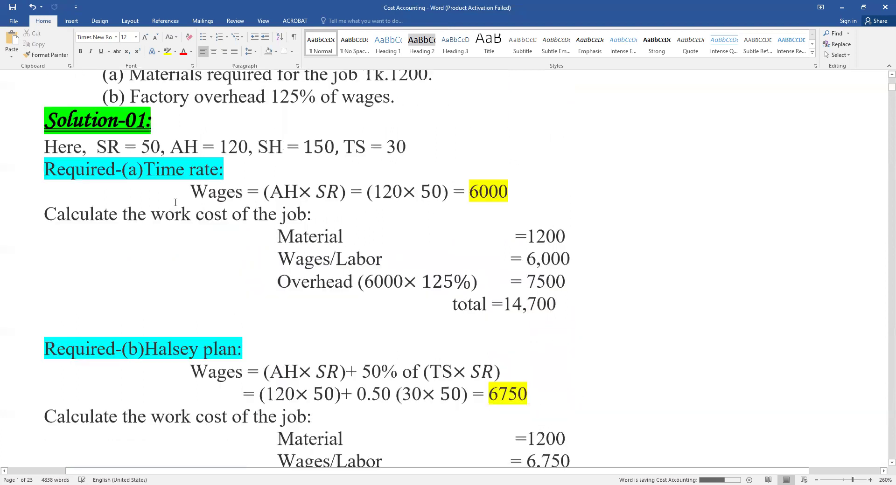
{"action": "scroll", "coordinate": [413, 311], "scroll_direction": "down", "scroll_amount": 1}
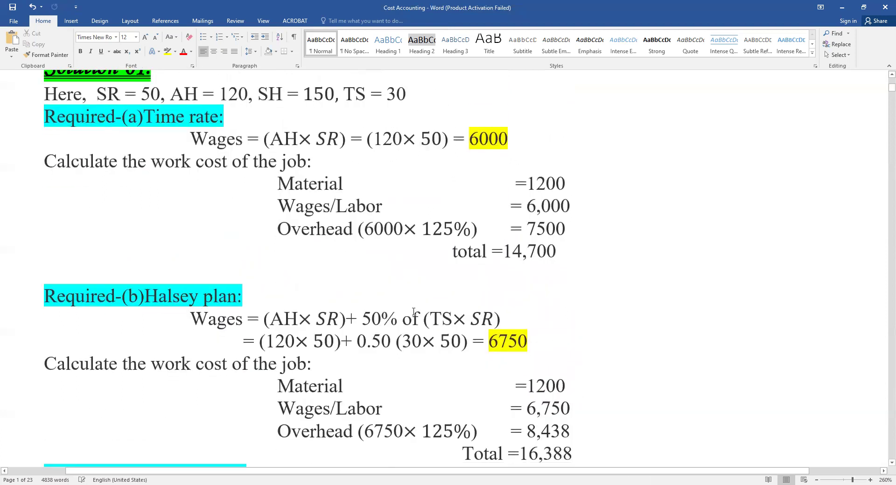
{"action": "scroll", "coordinate": [415, 316], "scroll_direction": "down", "scroll_amount": 3}
{"action": "scroll", "coordinate": [415, 317], "scroll_direction": "down", "scroll_amount": 2}
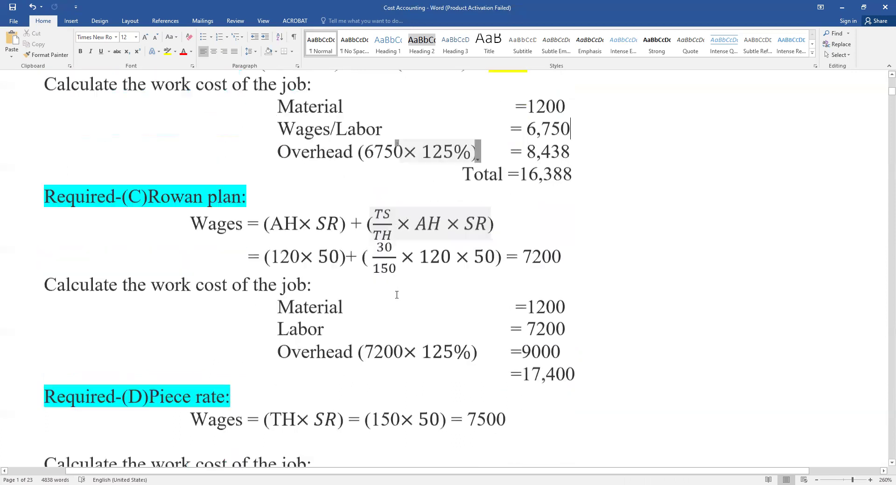
{"action": "scroll", "coordinate": [675, 260], "scroll_direction": "up", "scroll_amount": 1}
{"action": "scroll", "coordinate": [387, 307], "scroll_direction": "up", "scroll_amount": 1}
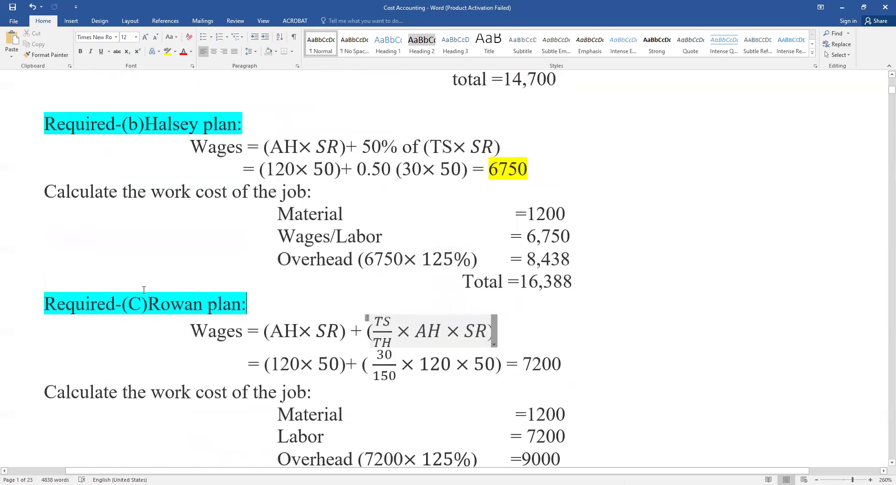
{"action": "left_click_drag", "start_coordinate": [192, 328], "coordinate": [347, 326]}
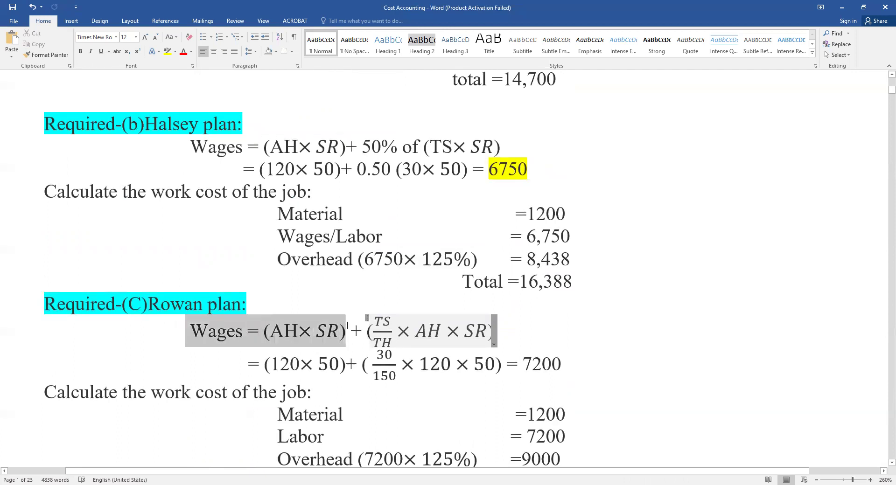
{"action": "left_click_drag", "start_coordinate": [348, 327], "coordinate": [353, 325]}
{"action": "left_click", "coordinate": [359, 285]}
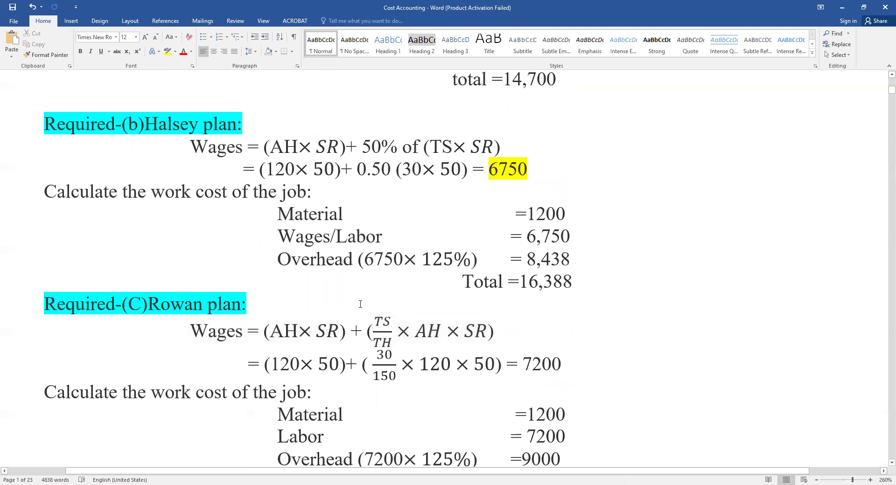
{"action": "left_click", "coordinate": [377, 317]}
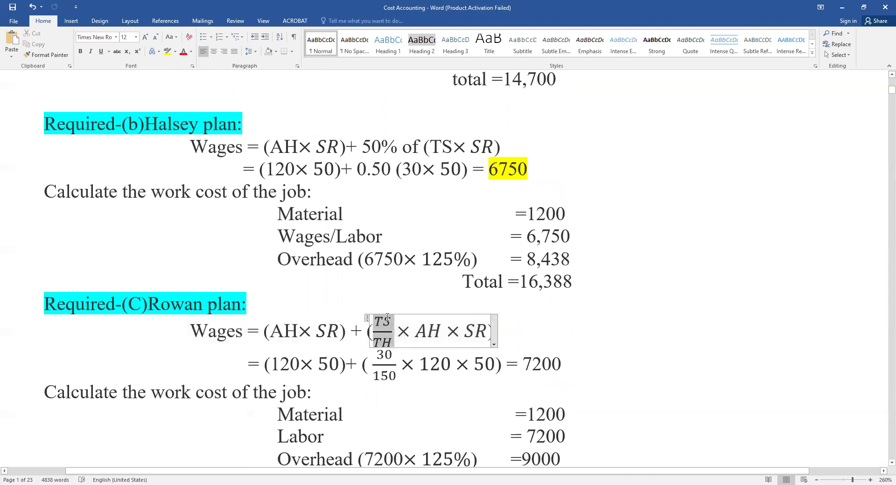
{"action": "left_click", "coordinate": [374, 341]}
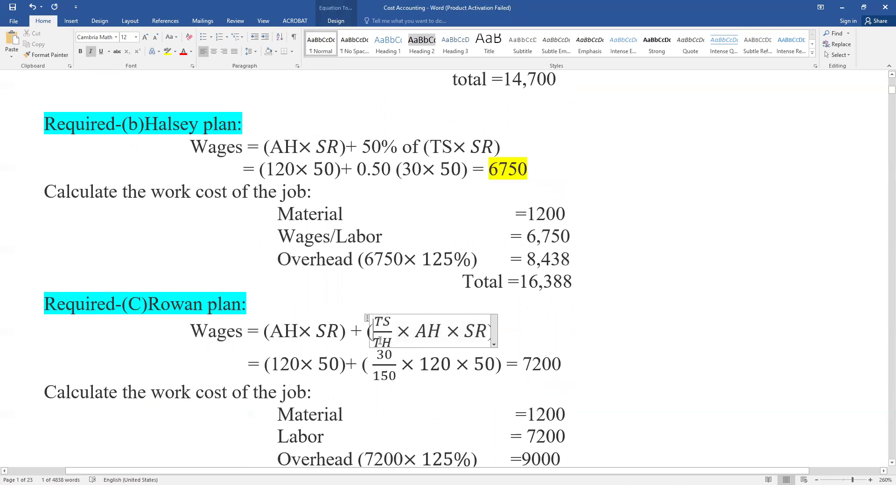
{"action": "left_click_drag", "start_coordinate": [380, 338], "coordinate": [487, 331]}
{"action": "left_click", "coordinate": [272, 335]}
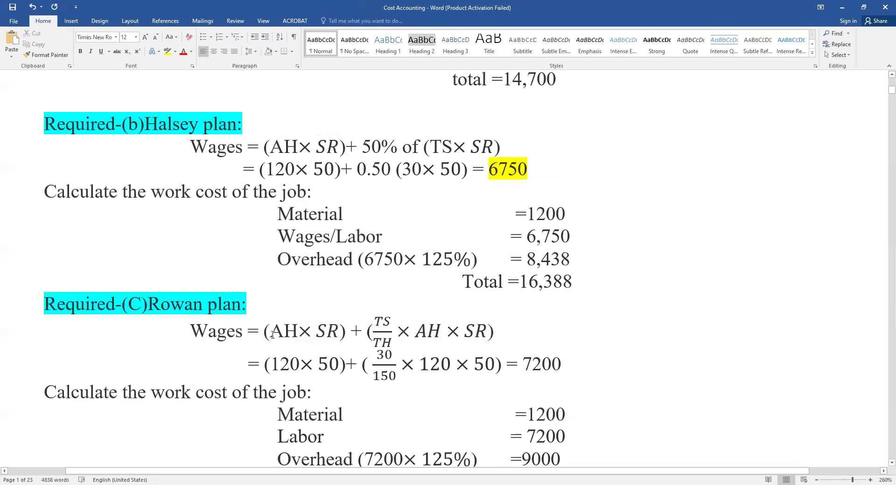
{"action": "left_click_drag", "start_coordinate": [273, 334], "coordinate": [297, 334]}
{"action": "left_click_drag", "start_coordinate": [274, 363], "coordinate": [300, 364]}
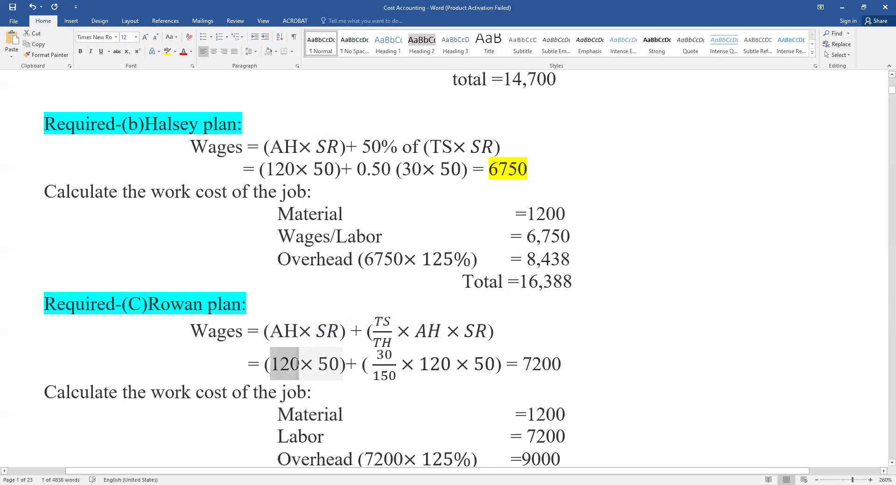
{"action": "left_click", "coordinate": [327, 331]}
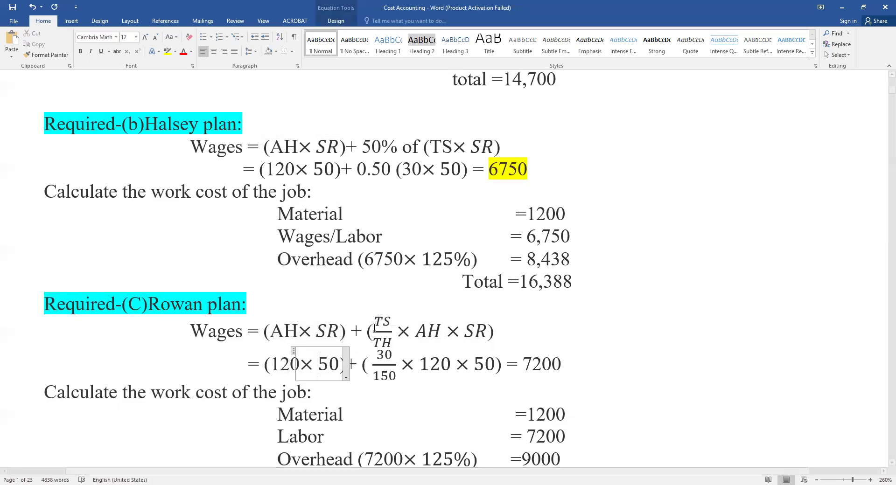
{"action": "left_click_drag", "start_coordinate": [374, 322], "coordinate": [390, 322]}
{"action": "left_click", "coordinate": [389, 356]}
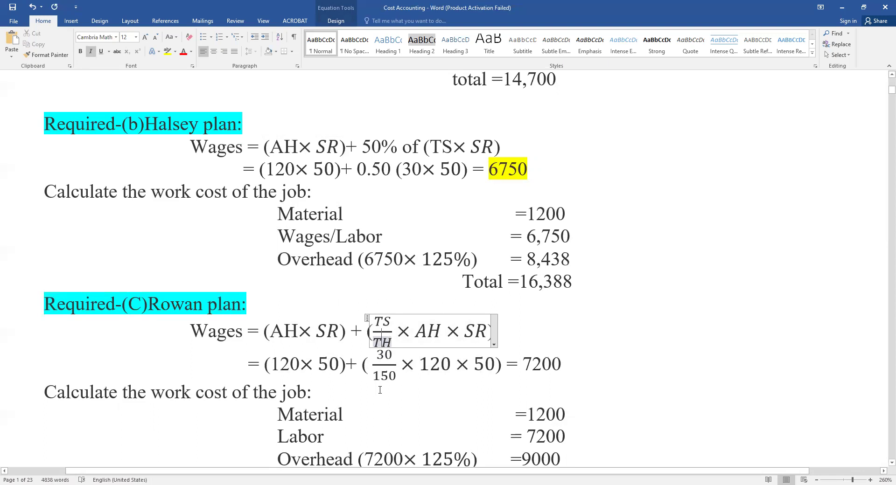
{"action": "double_click", "coordinate": [384, 376]}
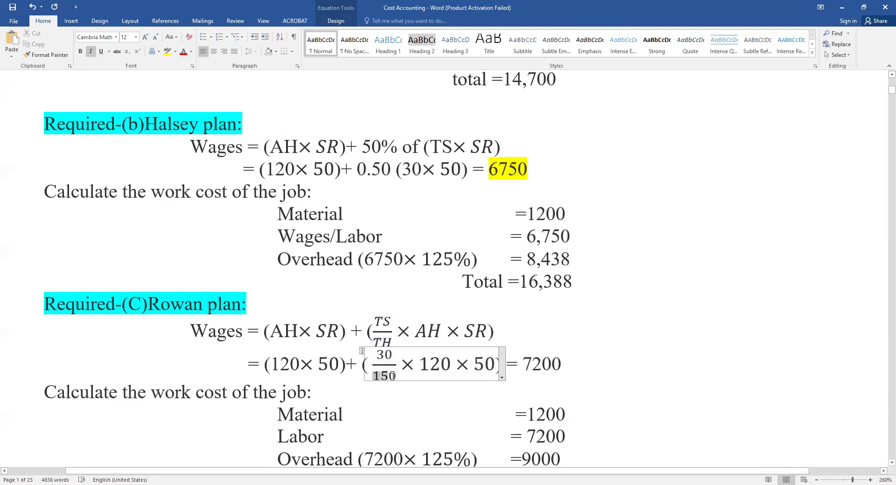
{"action": "double_click", "coordinate": [427, 332]}
{"action": "left_click_drag", "start_coordinate": [419, 364], "coordinate": [450, 364]}
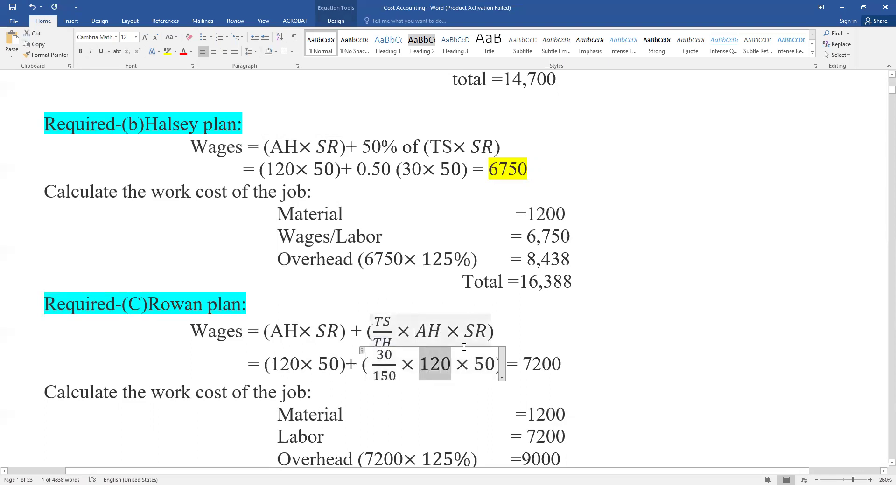
{"action": "double_click", "coordinate": [475, 331]}
{"action": "double_click", "coordinate": [483, 364]}
{"action": "left_click", "coordinate": [571, 365]}
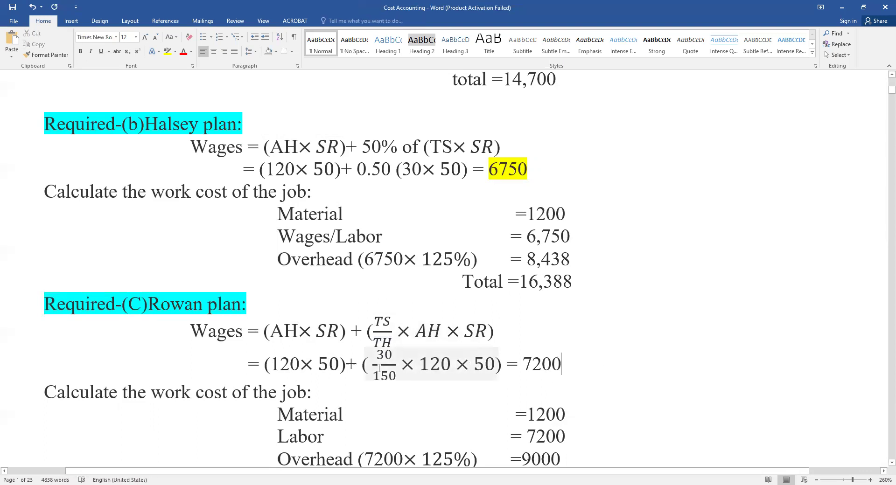
{"action": "double_click", "coordinate": [525, 363]}
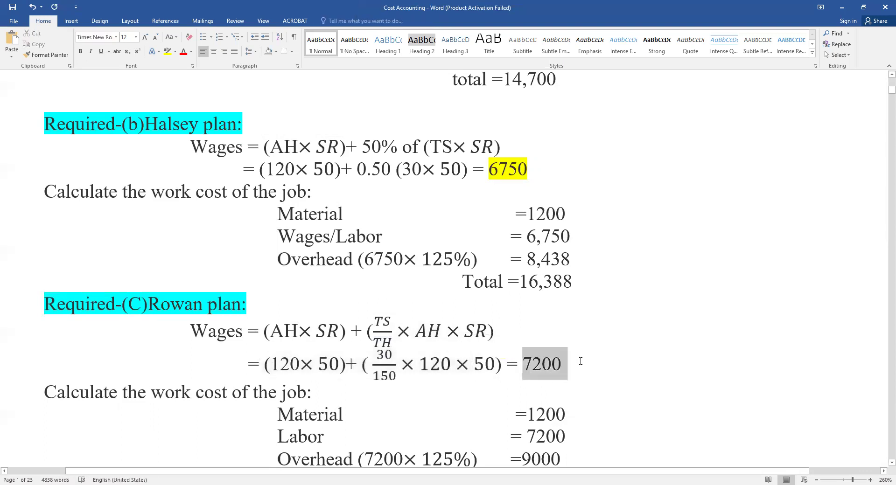
Highlight the Rowan wages result 7200 in Bright Green and inspect the 30/150 fraction.
{"action": "left_click", "coordinate": [175, 51]}
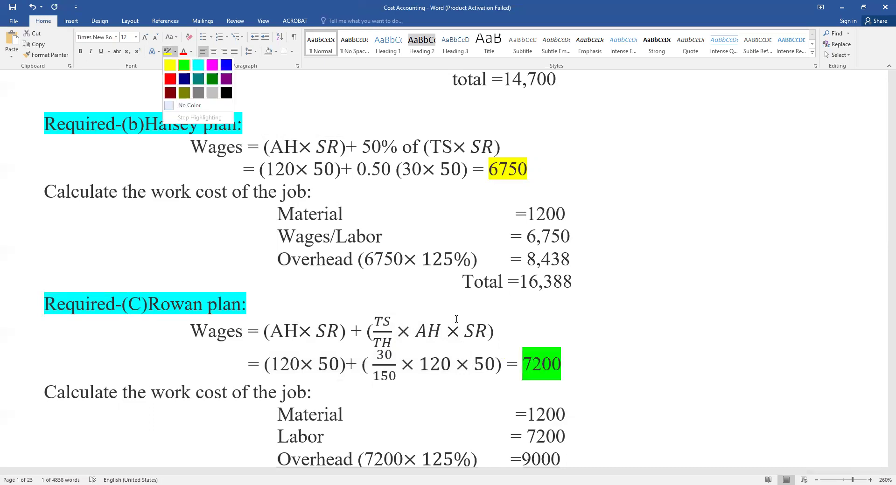
{"action": "left_click", "coordinate": [543, 358]}
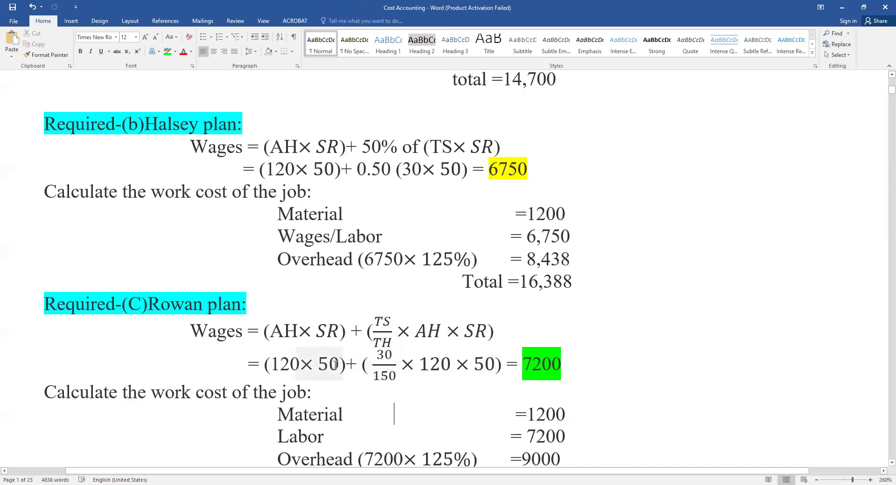
{"action": "double_click", "coordinate": [389, 360]}
{"action": "left_click", "coordinate": [388, 360]}
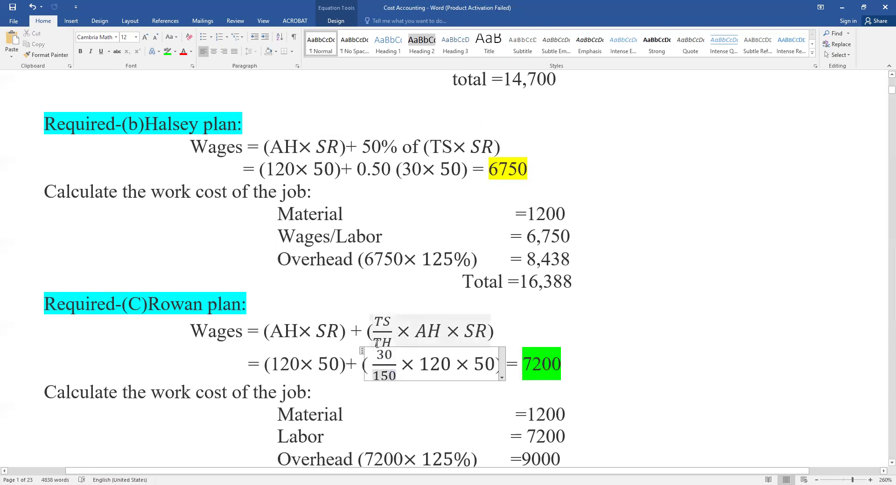
{"action": "double_click", "coordinate": [393, 374]}
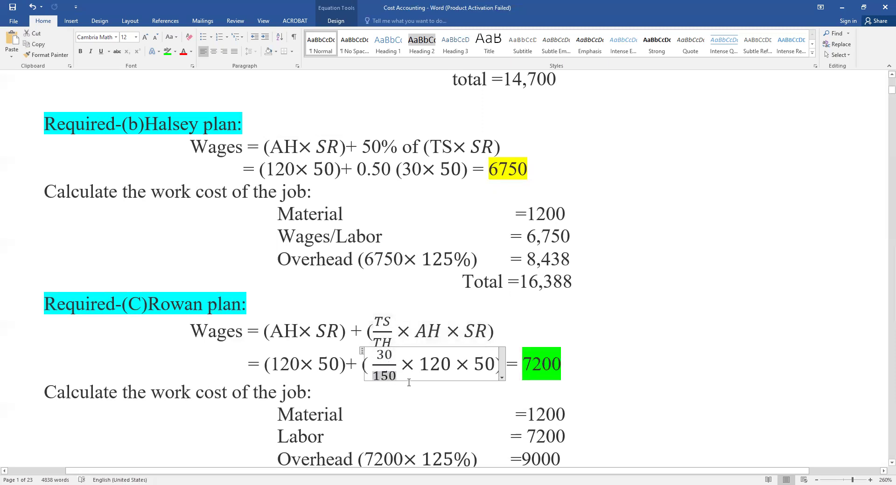
Check the 120 and 50 values in the Rowan equation without editing it.
{"action": "left_click", "coordinate": [429, 364]}
{"action": "double_click", "coordinate": [445, 363]}
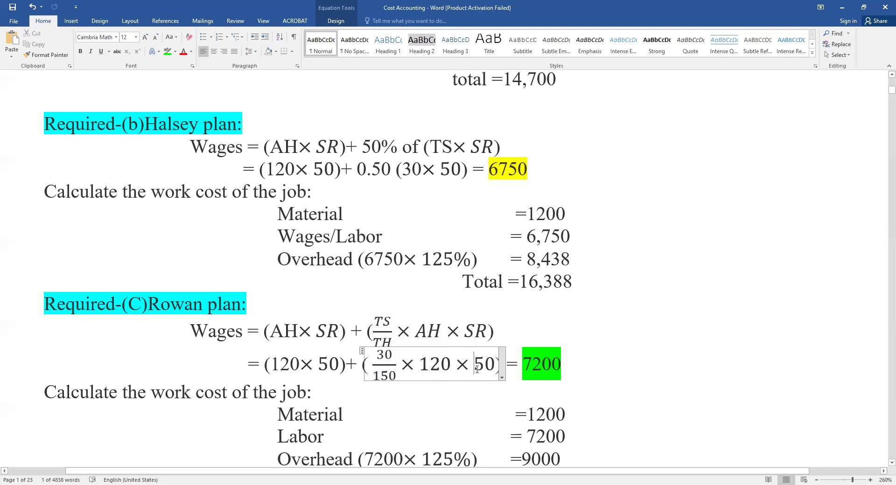
{"action": "double_click", "coordinate": [484, 364]}
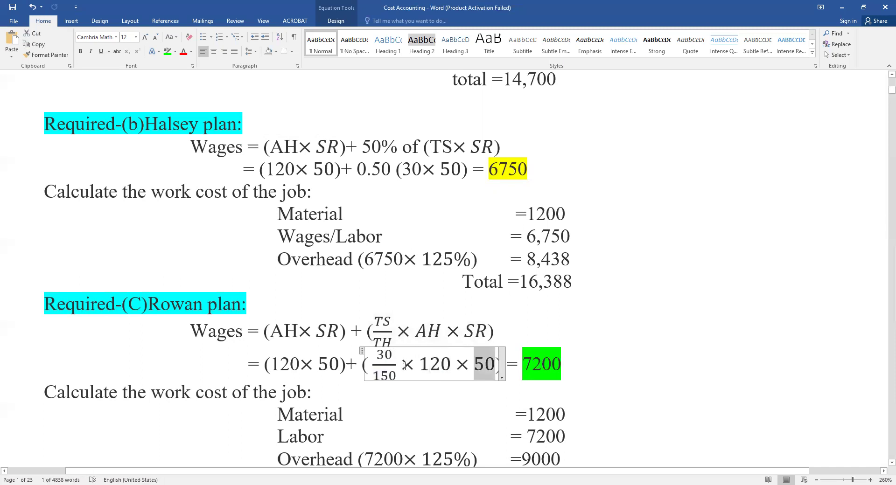
{"action": "left_click_drag", "start_coordinate": [428, 364], "coordinate": [453, 363]}
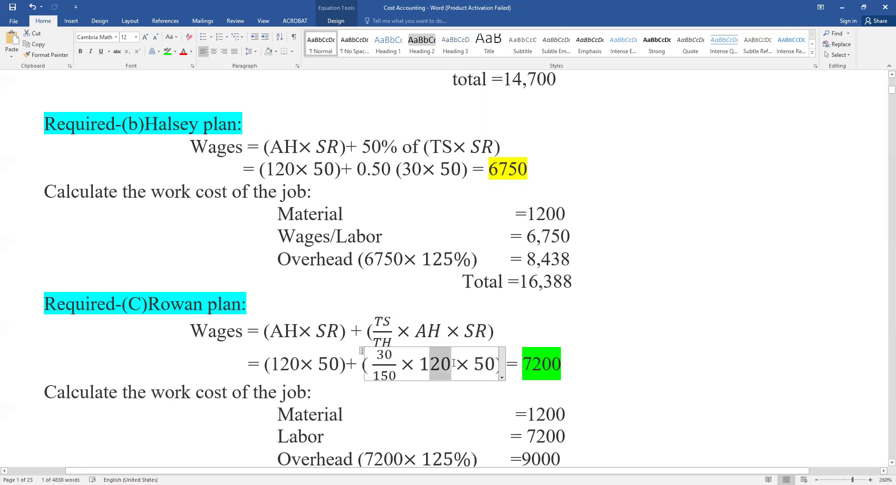
{"action": "double_click", "coordinate": [488, 364]}
{"action": "left_click", "coordinate": [500, 391]}
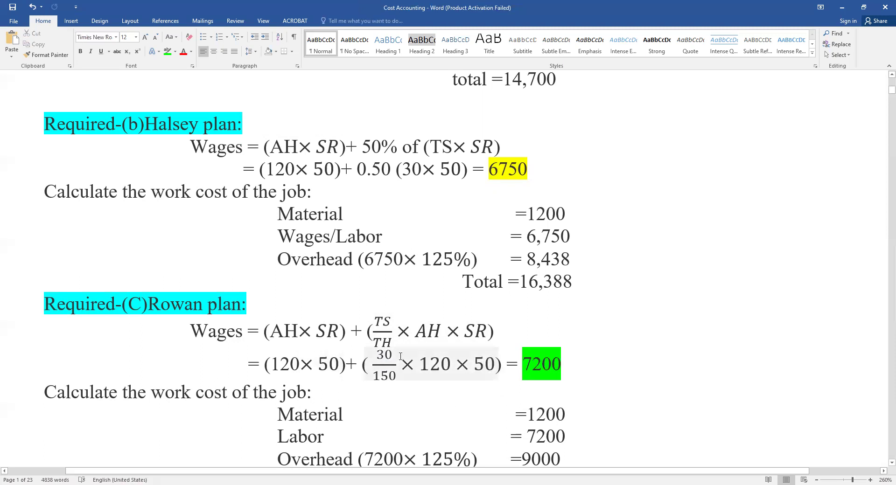